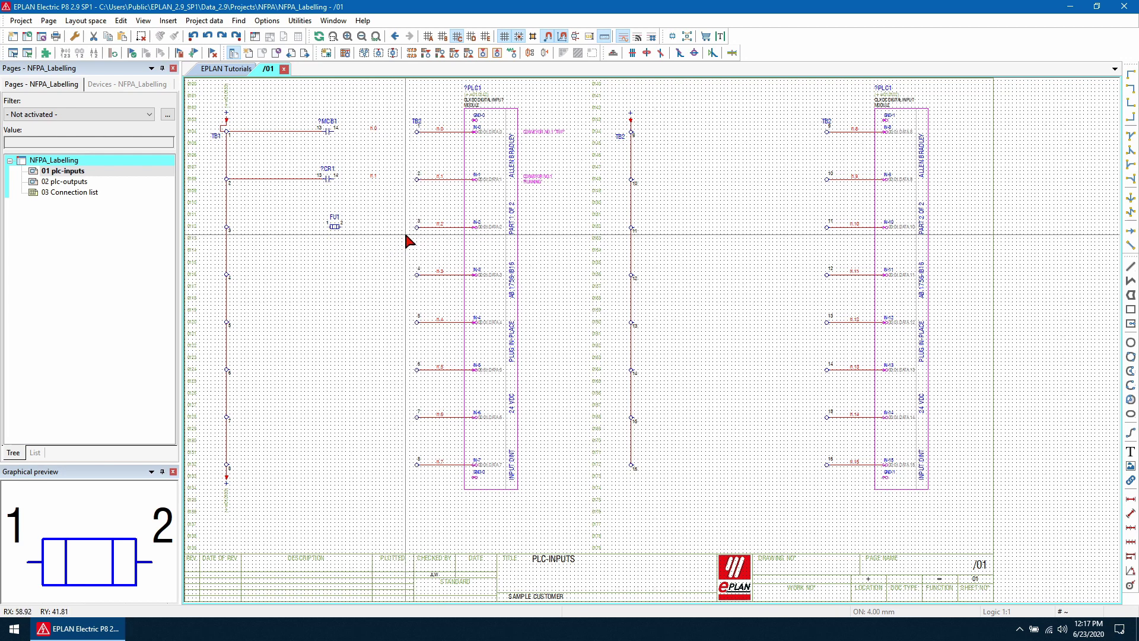
Step: Center the plc-inputs sheet, switch on grid C, and window-select all its elements
{"action": "scroll", "coordinate": [415, 241], "scroll_direction": "up", "scroll_amount": 5}
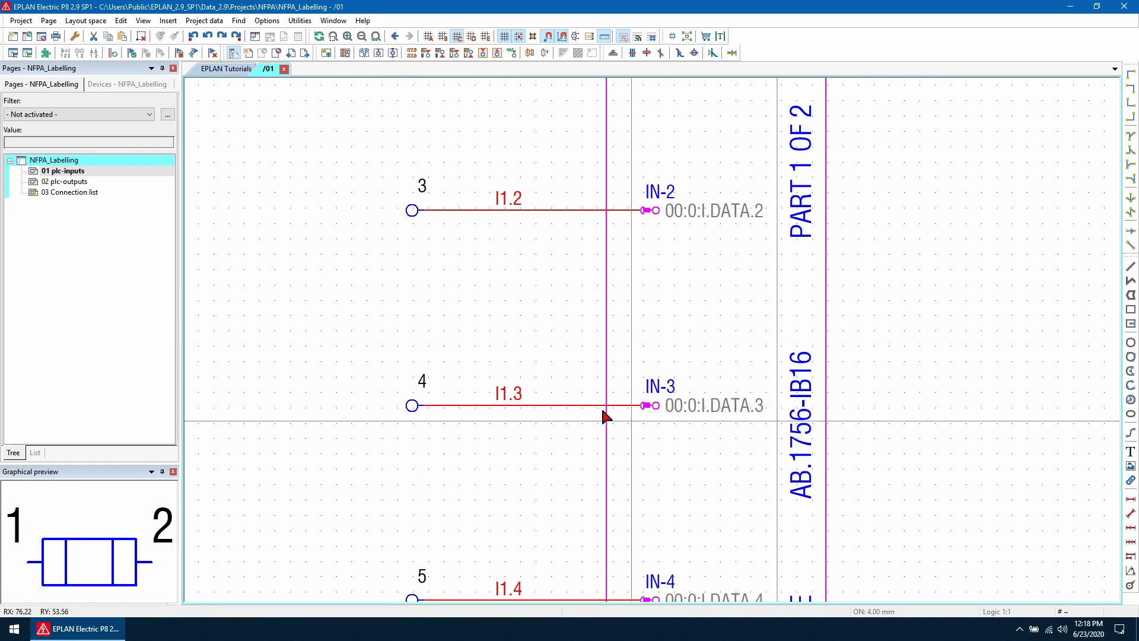
{"action": "scroll", "coordinate": [603, 415], "scroll_direction": "down", "scroll_amount": 2}
{"action": "scroll", "coordinate": [501, 325], "scroll_direction": "down", "scroll_amount": 4}
{"action": "middle_click_drag", "start_coordinate": [597, 402], "coordinate": [538, 330]}
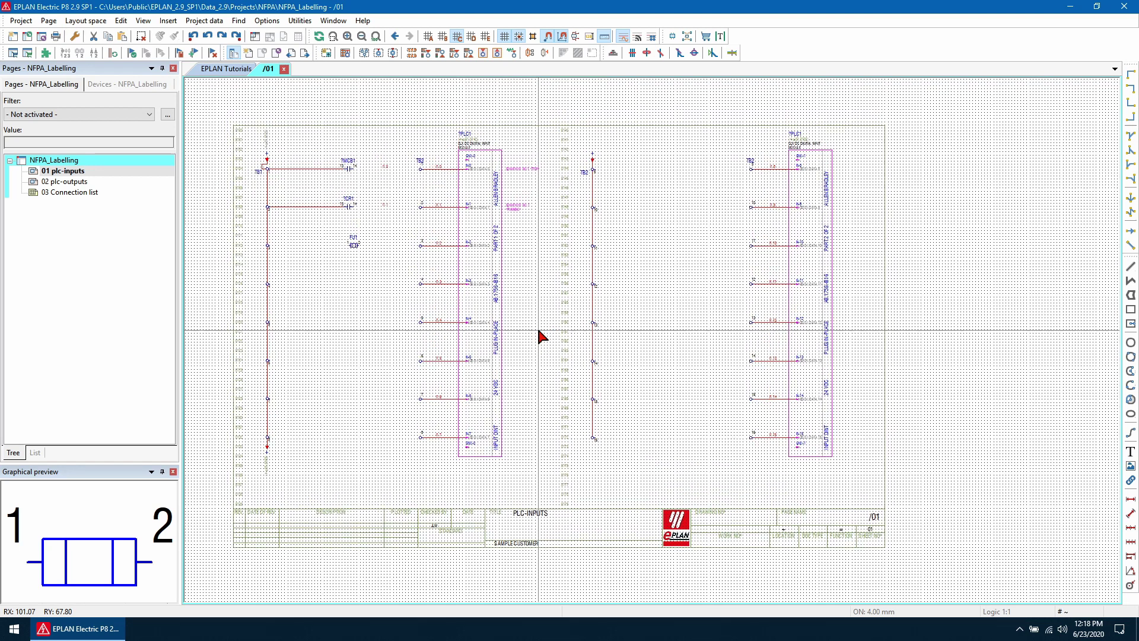
{"action": "left_click", "coordinate": [456, 37]}
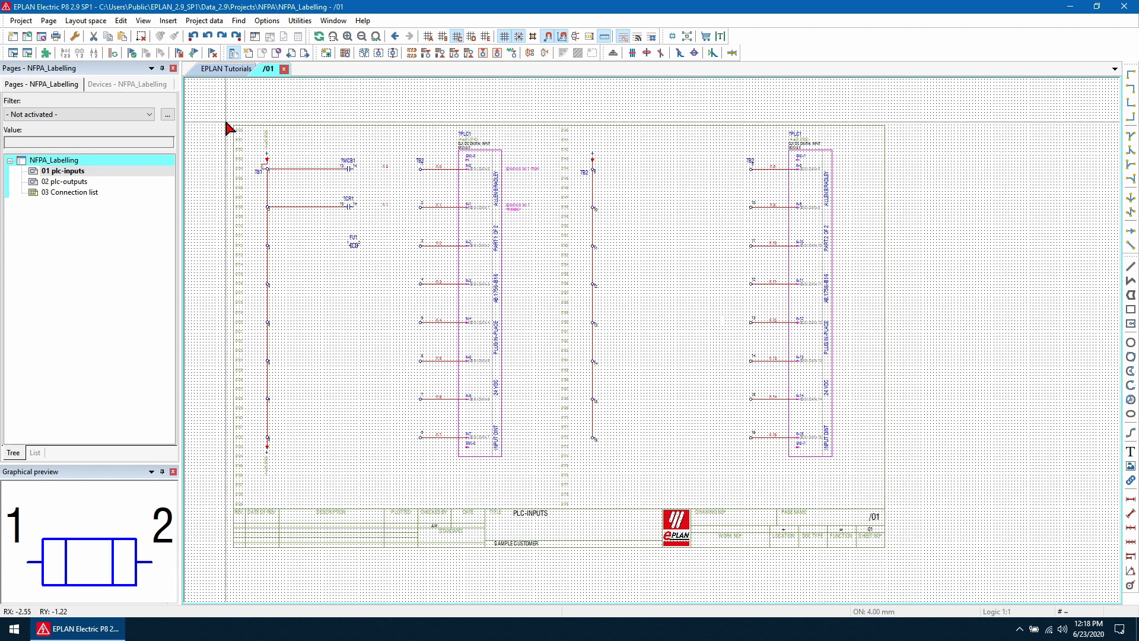
{"action": "left_click_drag", "start_coordinate": [224, 117], "coordinate": [924, 558]}
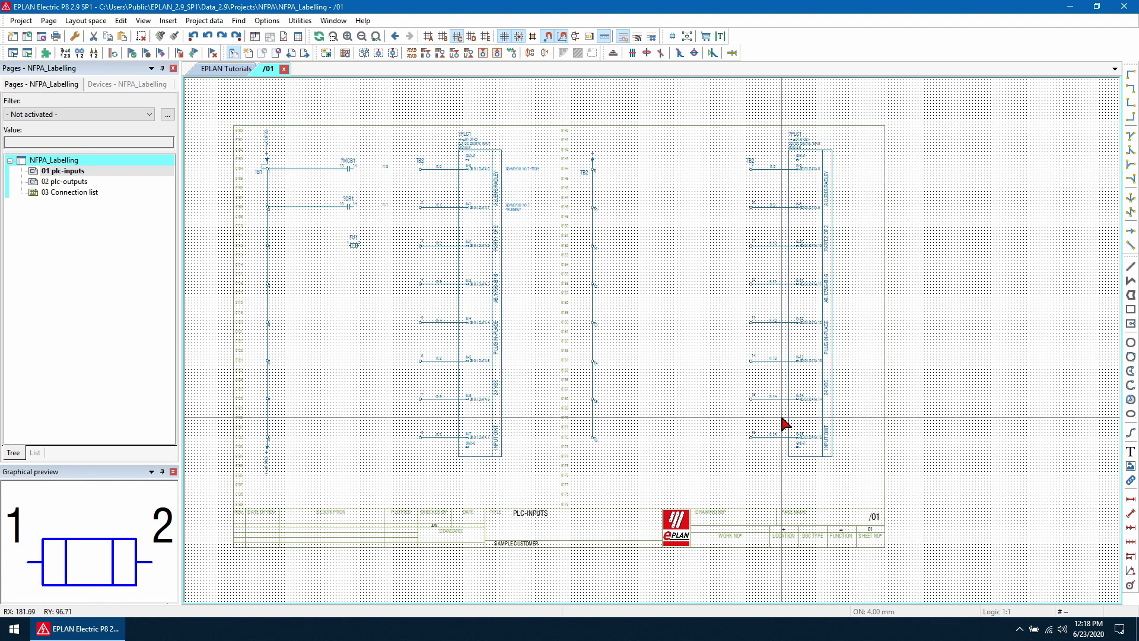
Step: Align the selected plc-inputs elements on the grid and zoom in to check
{"action": "left_click", "coordinate": [532, 37]}
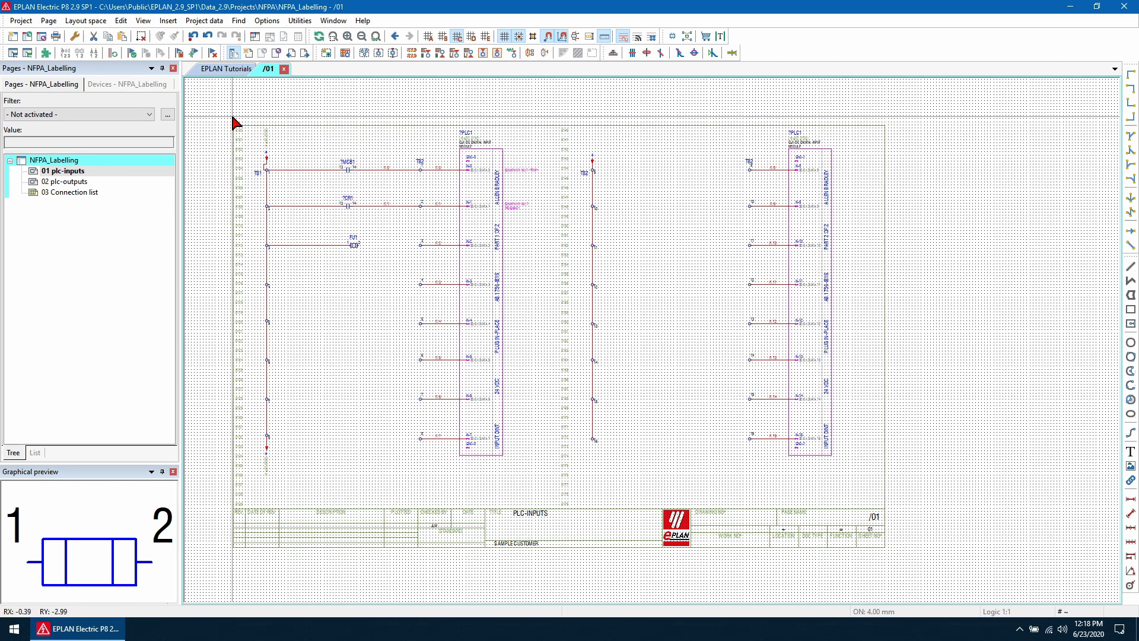
{"action": "scroll", "coordinate": [419, 185], "scroll_direction": "up", "scroll_amount": 5}
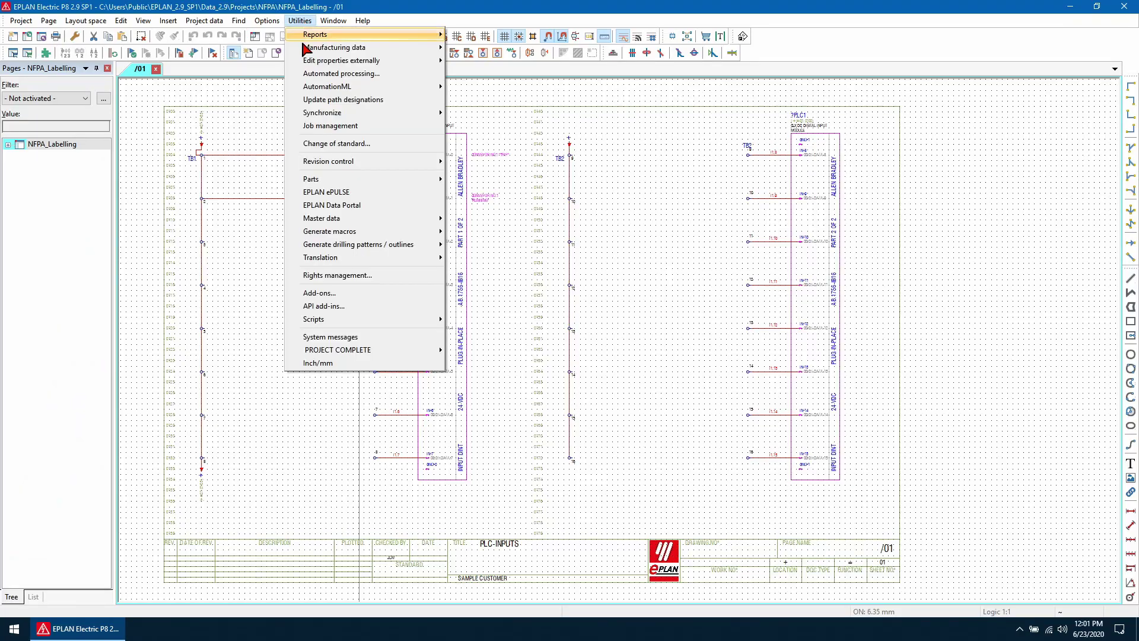
{"action": "left_click", "coordinate": [350, 203]}
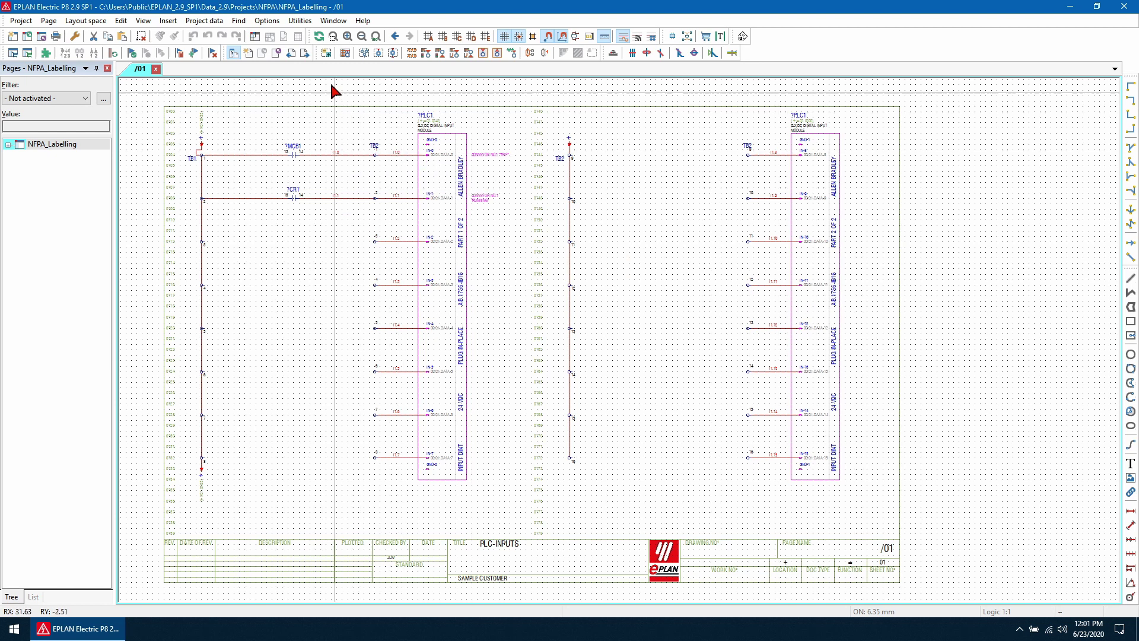
{"action": "left_click", "coordinate": [305, 24]}
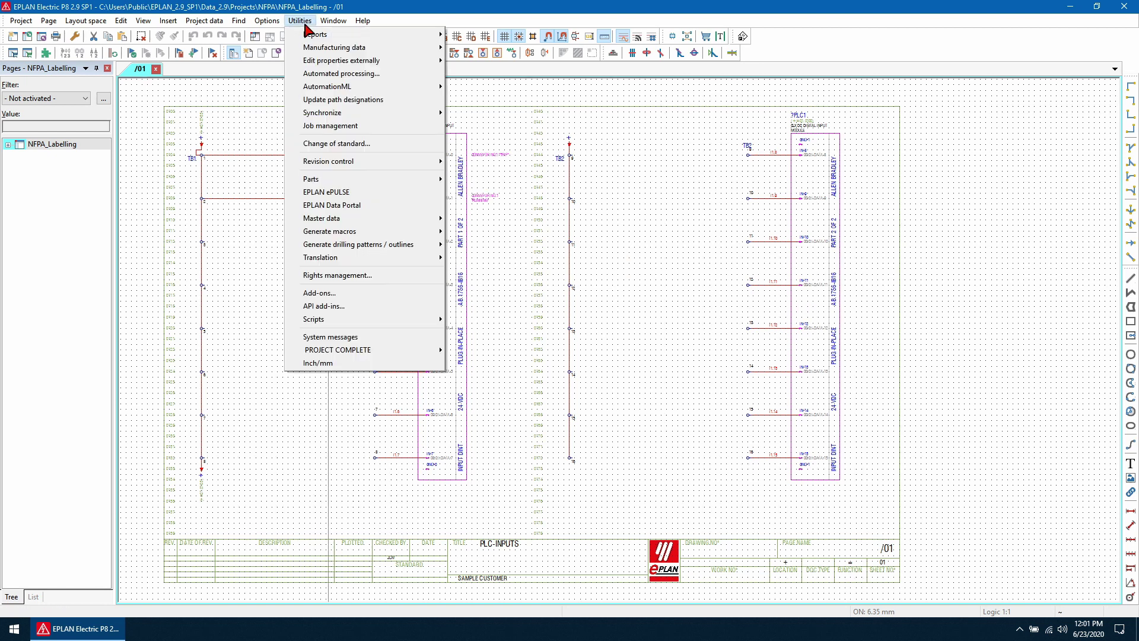
{"action": "left_click", "coordinate": [376, 205]}
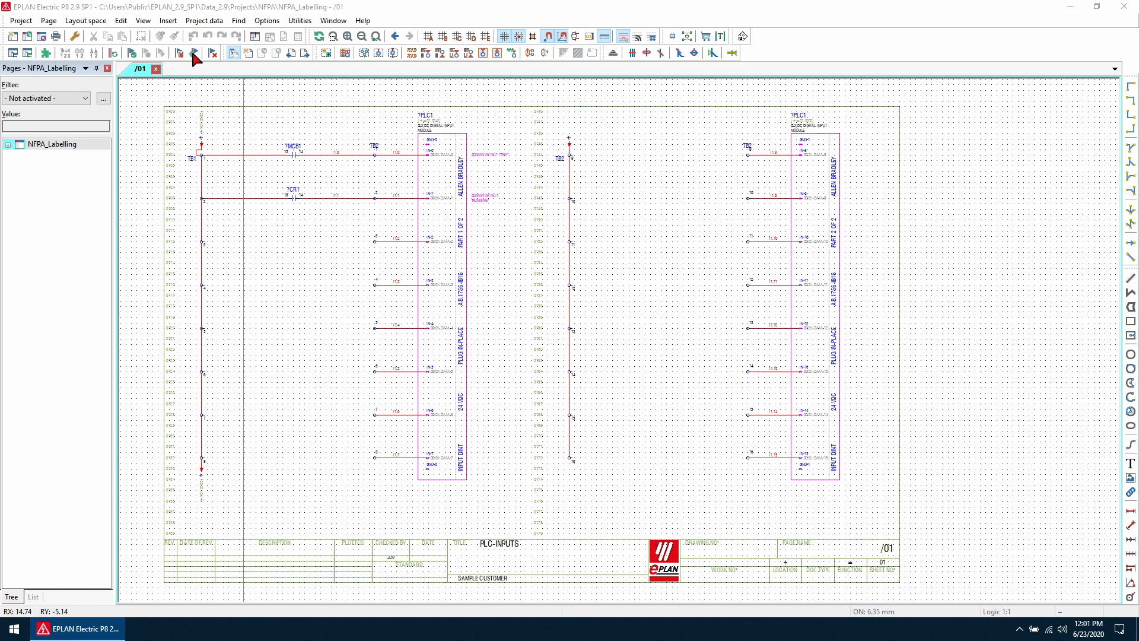
Step: Load the Default workspace scheme, then bring up the EPLAN Data Portal window
{"action": "left_click", "coordinate": [148, 22]}
{"action": "left_click", "coordinate": [233, 286]}
{"action": "left_click", "coordinate": [470, 138]}
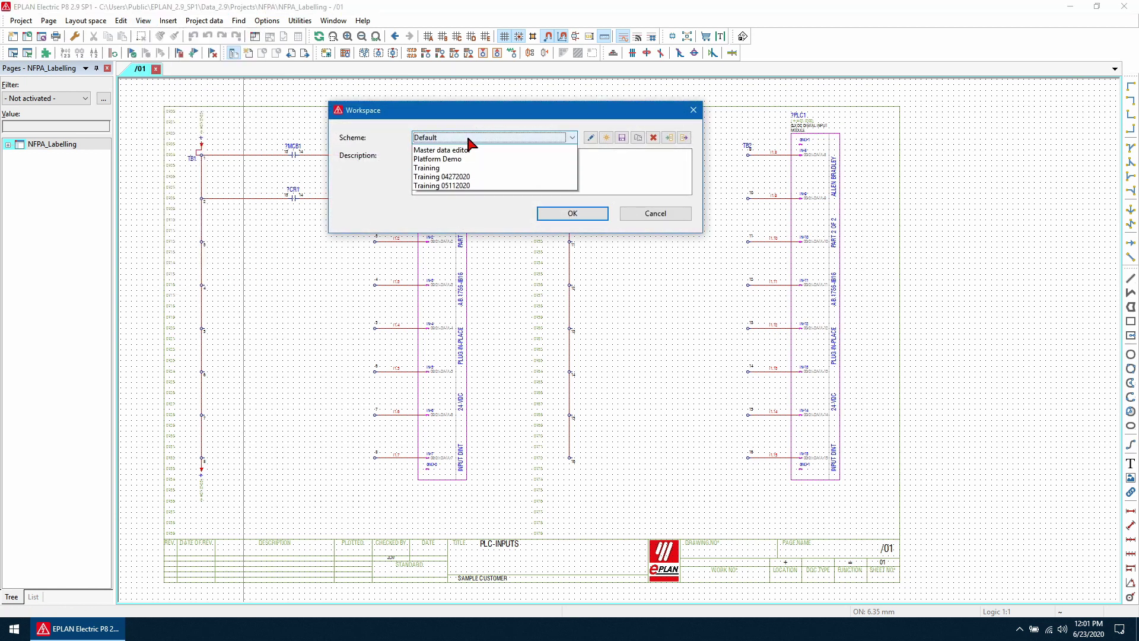
{"action": "left_click", "coordinate": [467, 149]}
{"action": "left_click", "coordinate": [554, 214]}
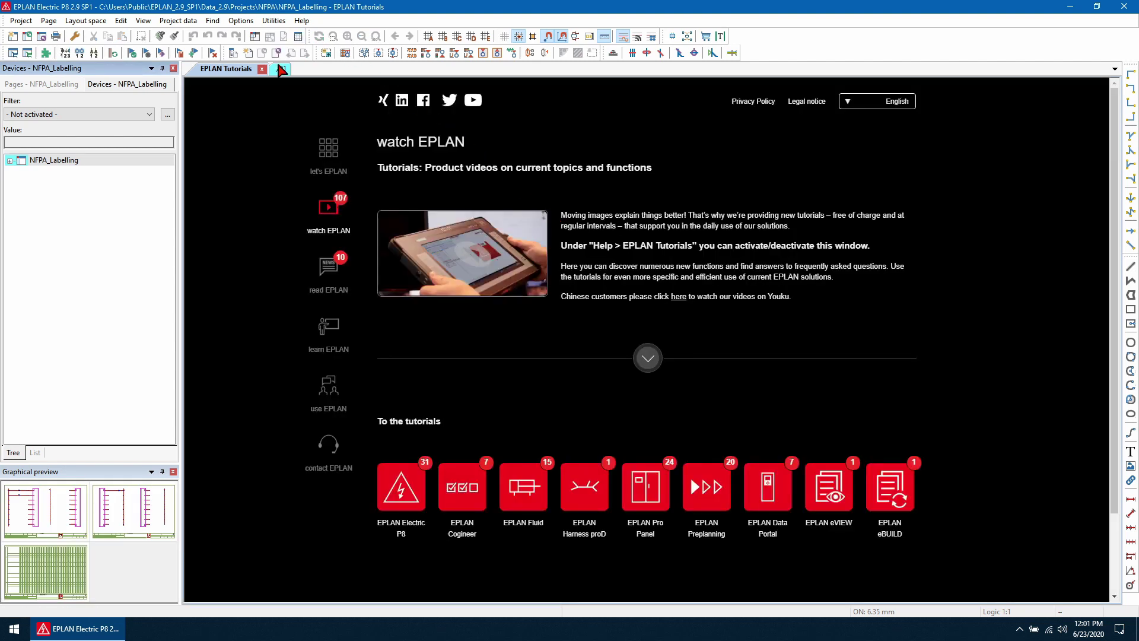
{"action": "left_click", "coordinate": [272, 22]}
{"action": "left_click", "coordinate": [337, 197]}
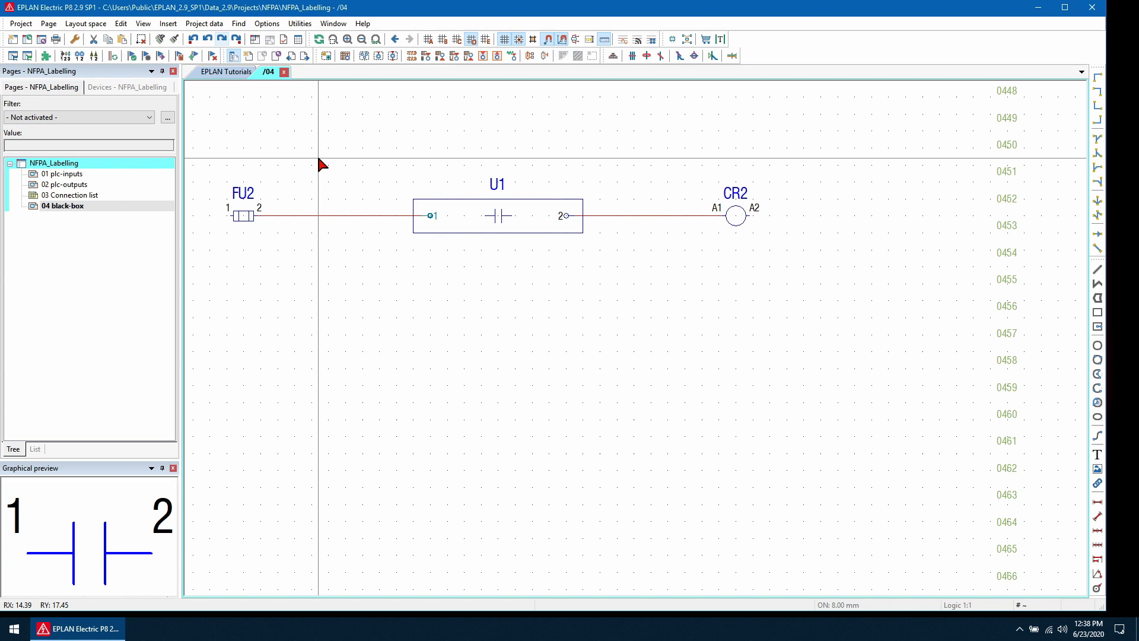
Step: Trace the FU2 wire's potential, see it stop at black box U1, then end tracking
{"action": "left_click", "coordinate": [143, 24]}
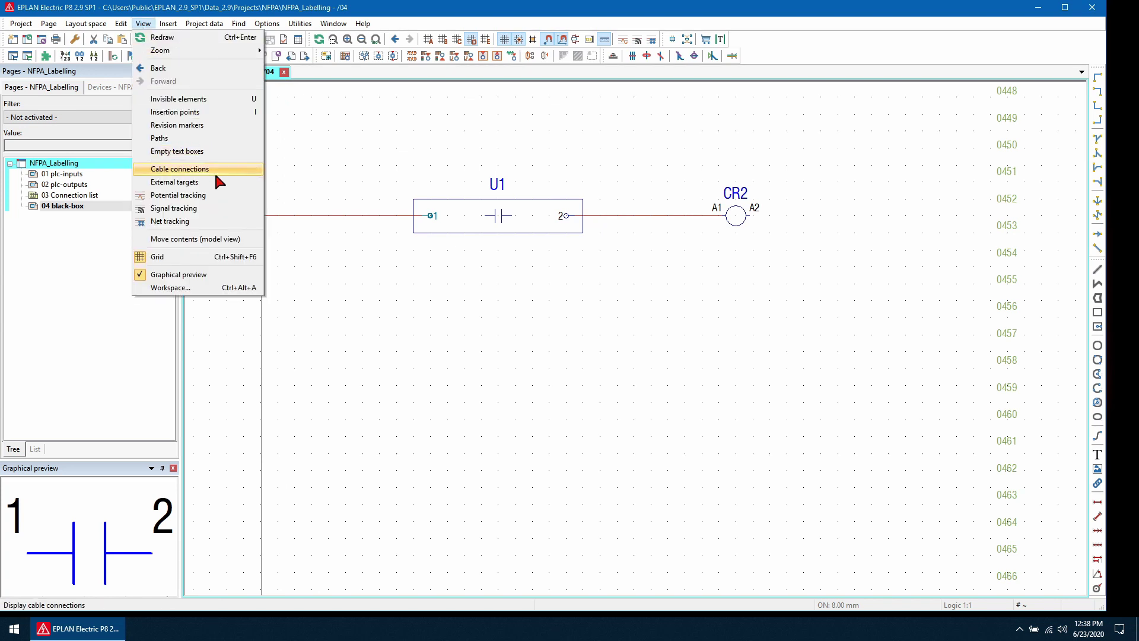
{"action": "left_click", "coordinate": [178, 195]}
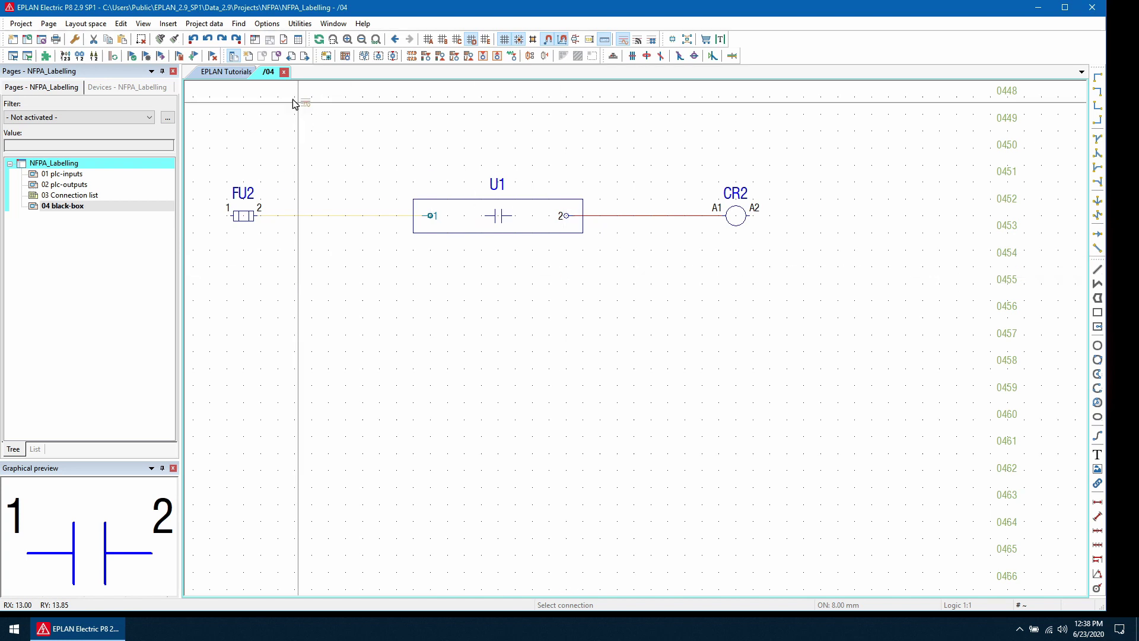
{"action": "left_click", "coordinate": [143, 23]}
{"action": "left_click", "coordinate": [178, 195]}
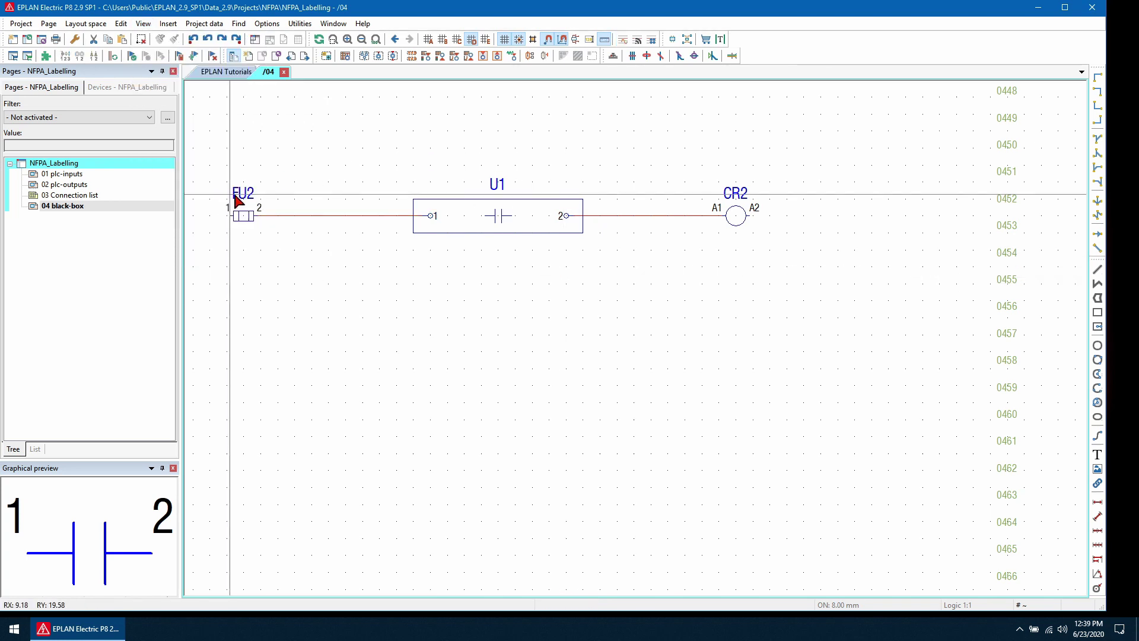
Step: Set Transfer potential to :2 on U1 connection point 1 and re-run potential tracking
{"action": "double_click", "coordinate": [432, 217]}
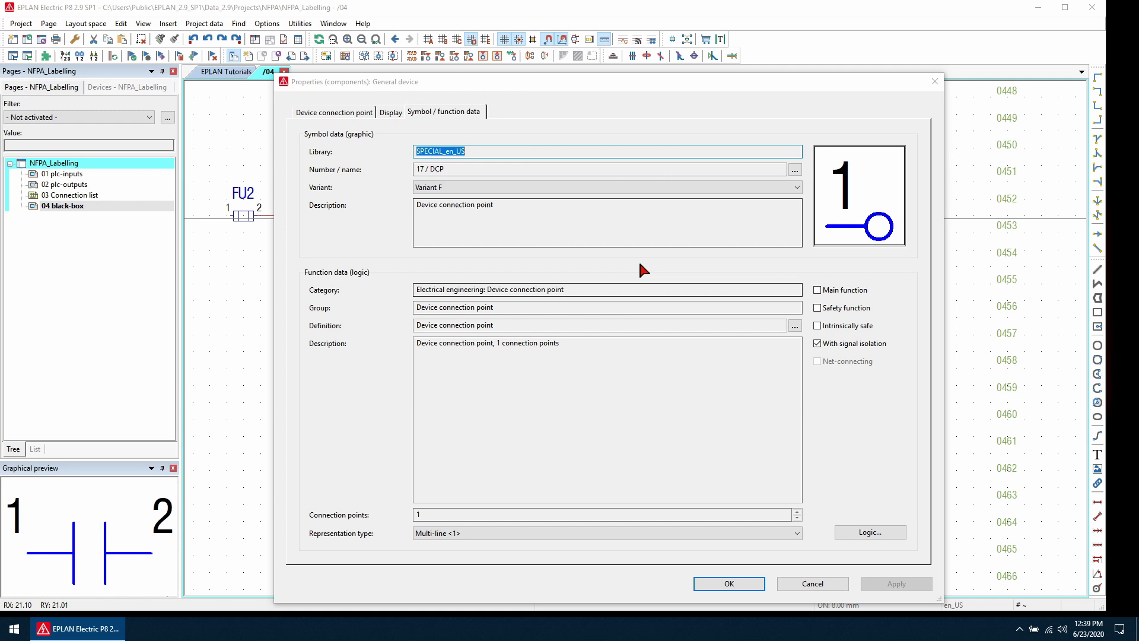
{"action": "left_click", "coordinate": [870, 532]}
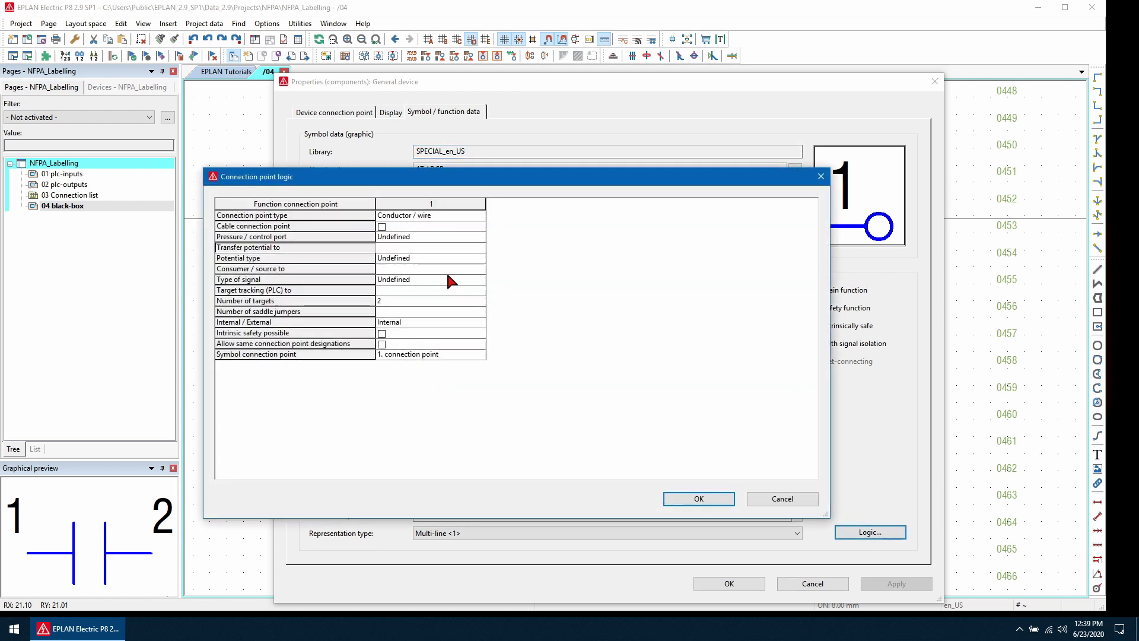
{"action": "left_click", "coordinate": [442, 249]}
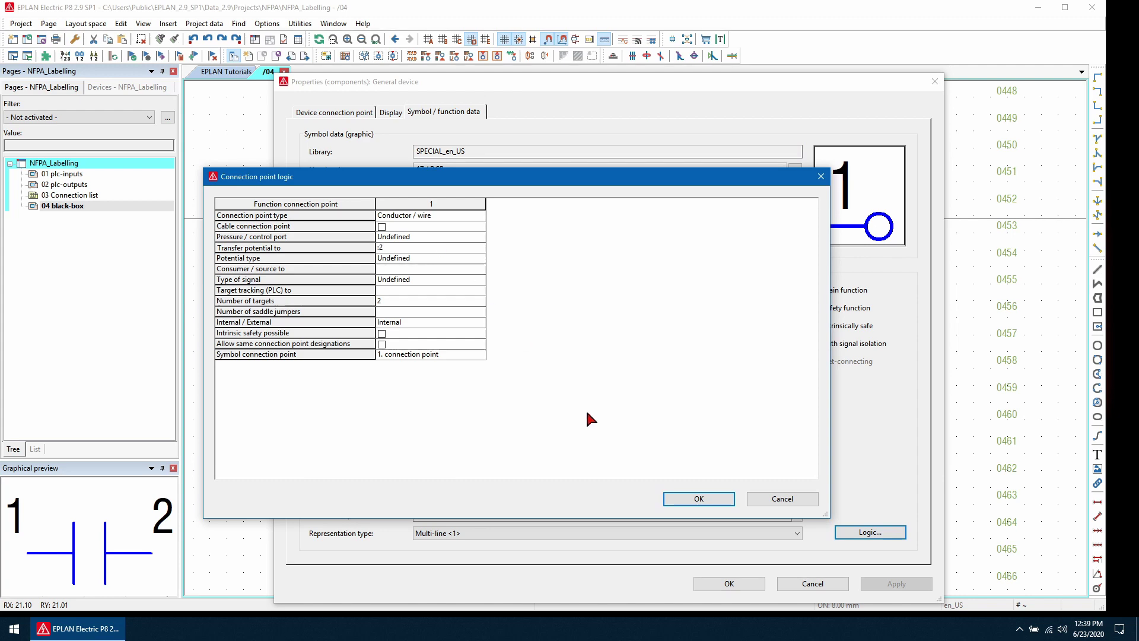
{"action": "left_click", "coordinate": [699, 498]}
{"action": "left_click", "coordinate": [729, 584]}
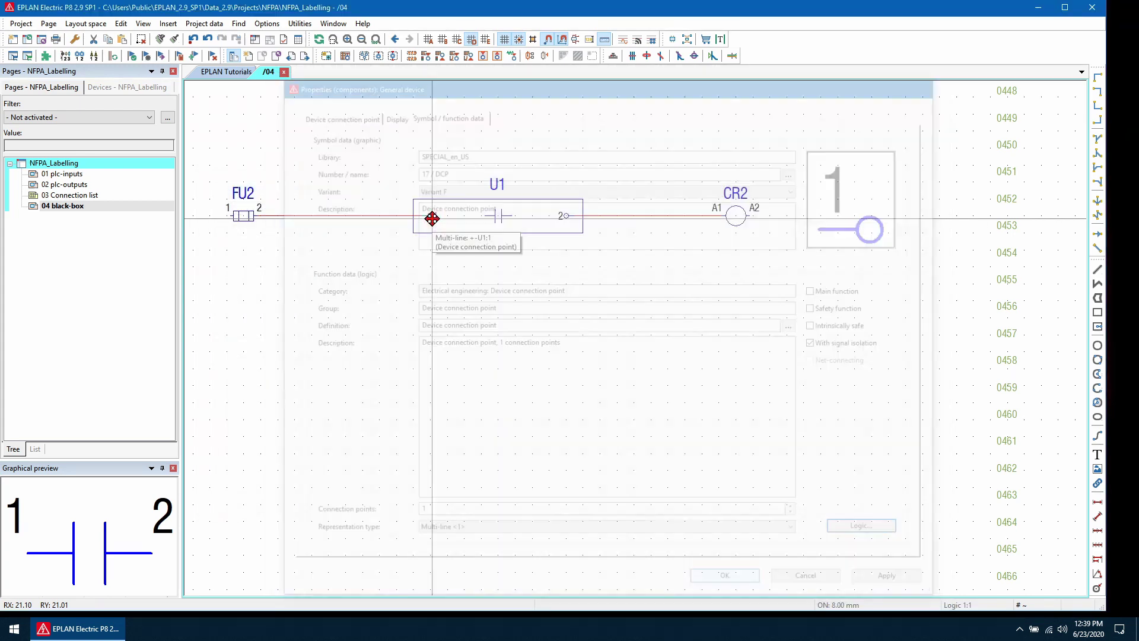
{"action": "left_click", "coordinate": [144, 24]}
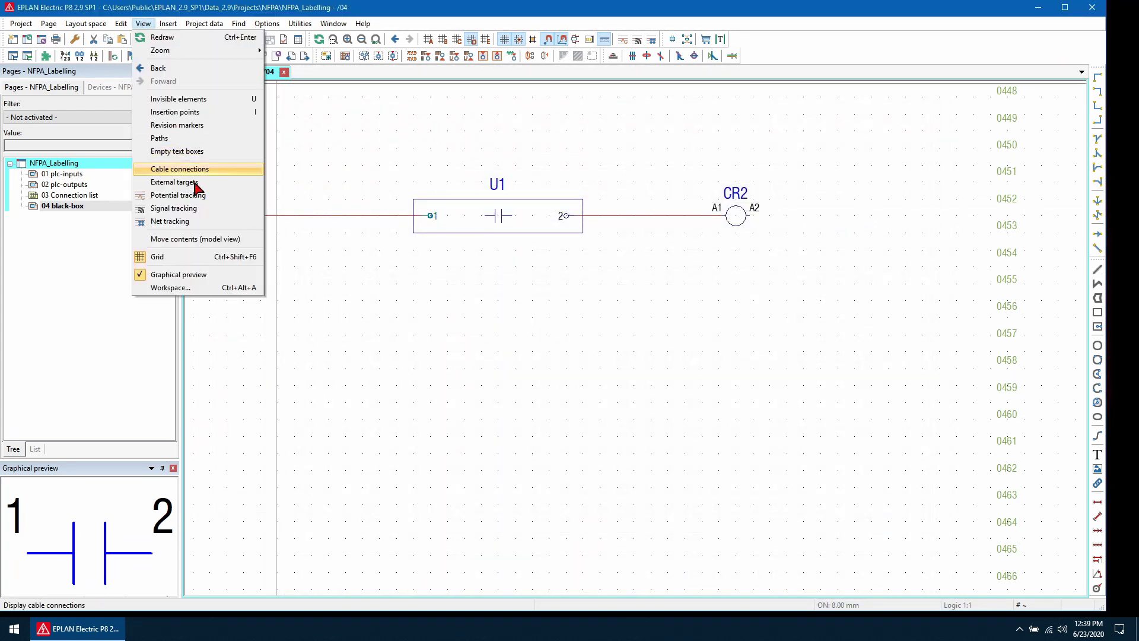
{"action": "left_click", "coordinate": [178, 195]}
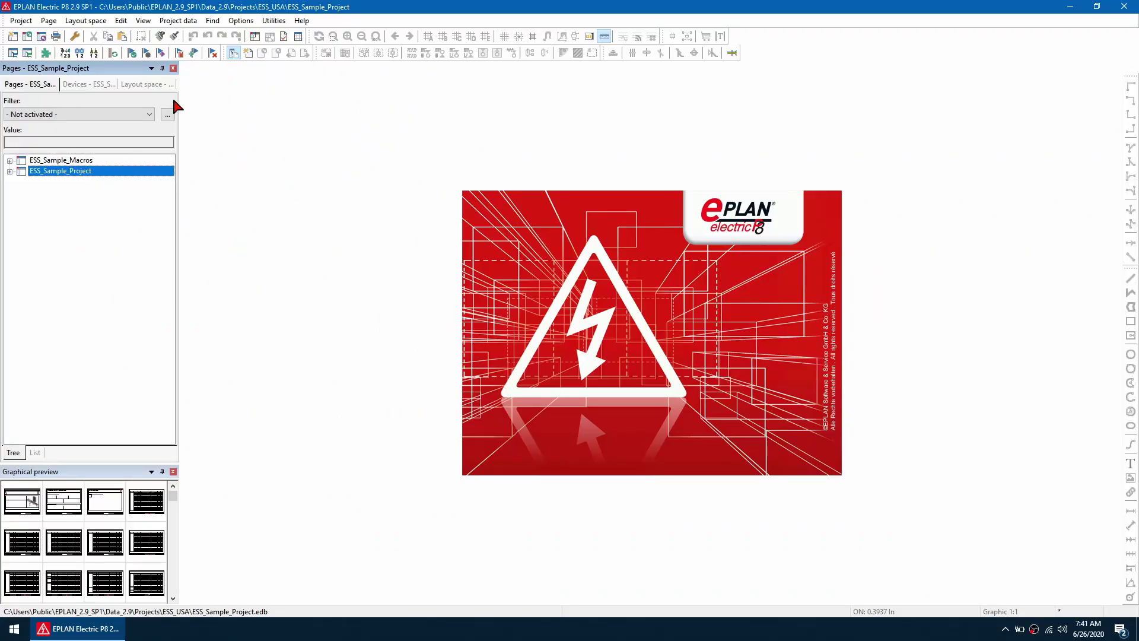
Step: Name user project group 3 'Custom' in the Project groups settings
{"action": "left_click", "coordinate": [243, 21]}
{"action": "left_click", "coordinate": [280, 65]}
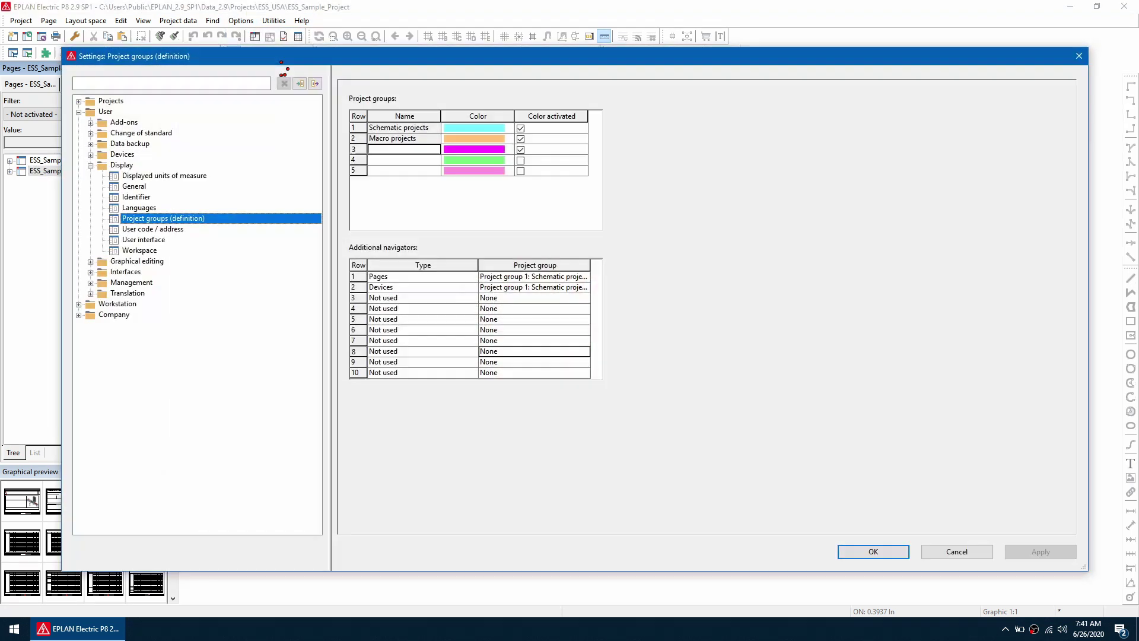
{"action": "left_click", "coordinate": [105, 112]}
{"action": "left_click", "coordinate": [125, 165]}
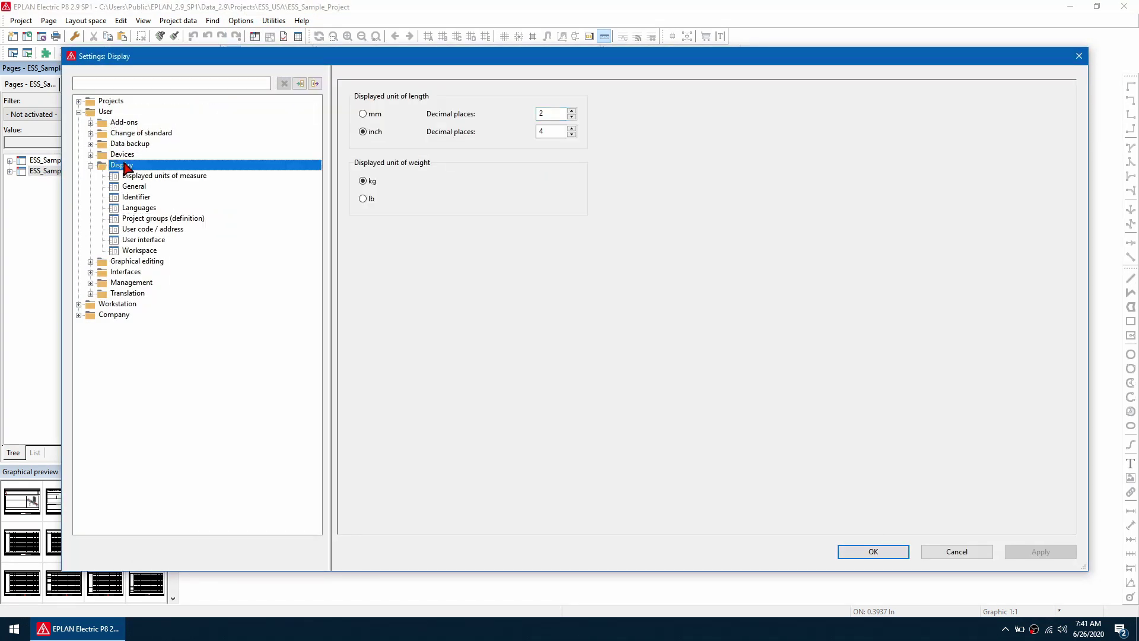
{"action": "left_click", "coordinate": [184, 219]}
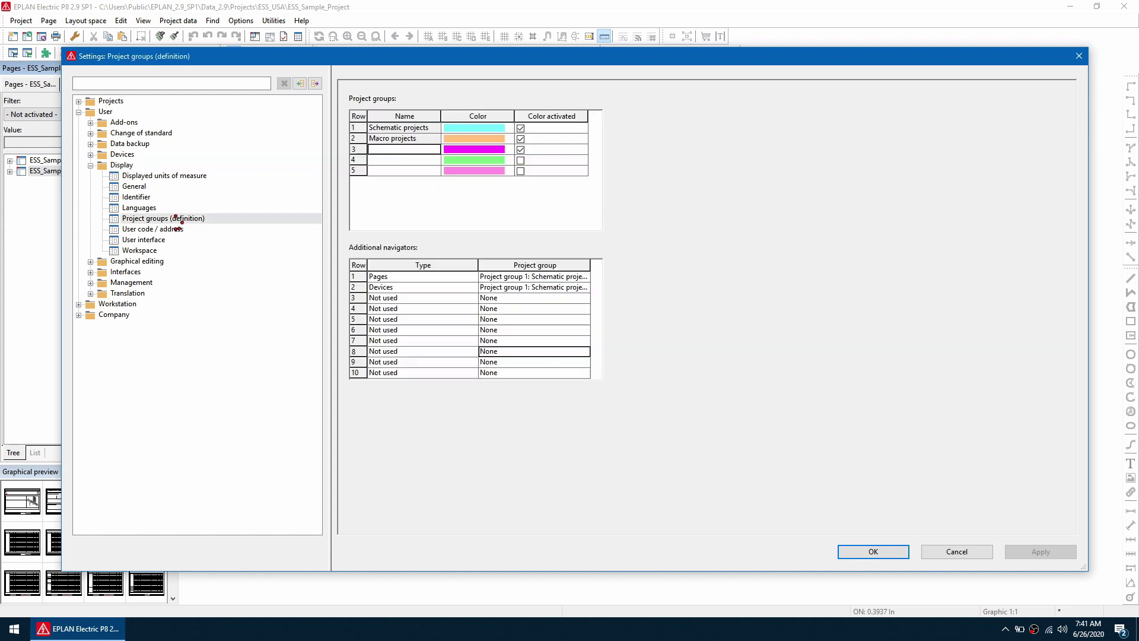
{"action": "left_click", "coordinate": [402, 151]}
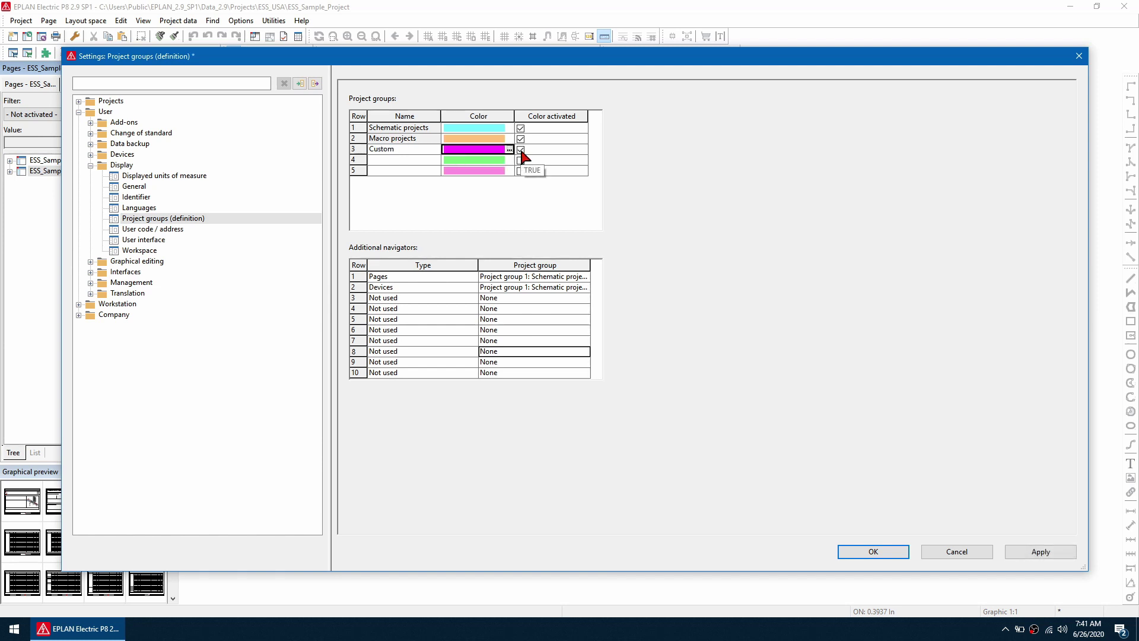
Step: Assign ESS_Sample_Macros to project group 2, Macro projects, and apply
{"action": "left_click", "coordinate": [90, 166]}
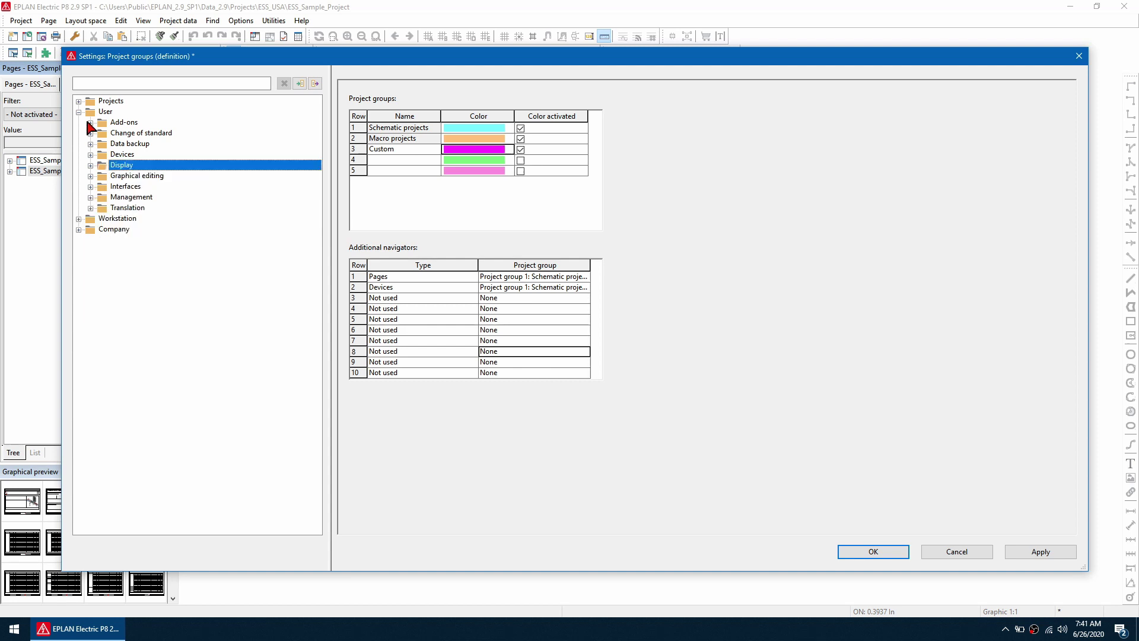
{"action": "left_click", "coordinate": [78, 102]}
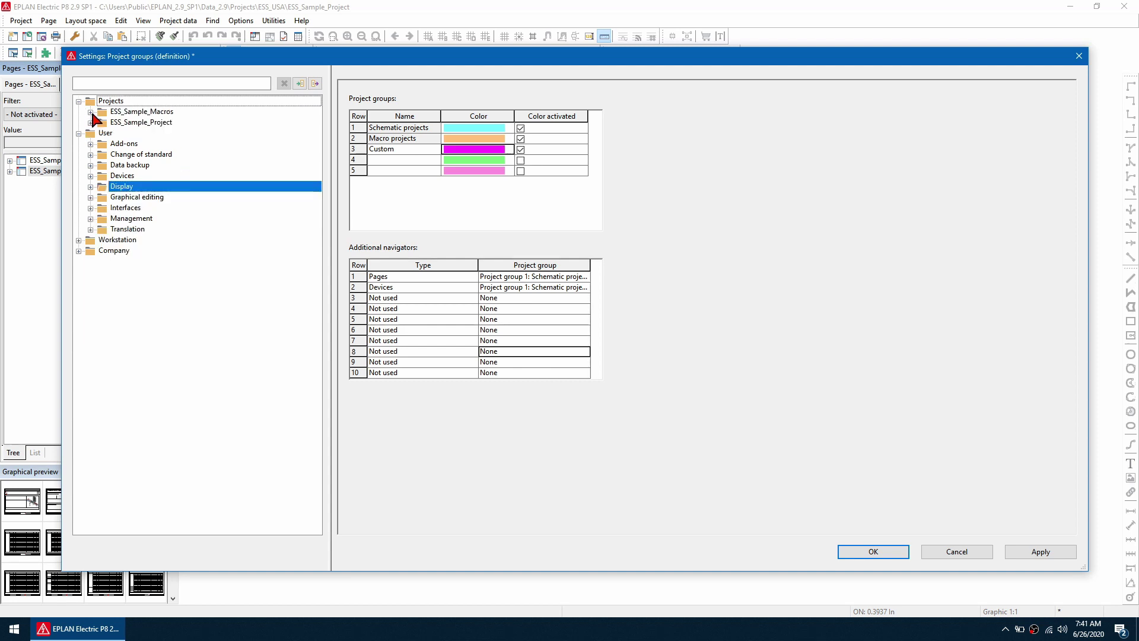
{"action": "left_click", "coordinate": [91, 112]}
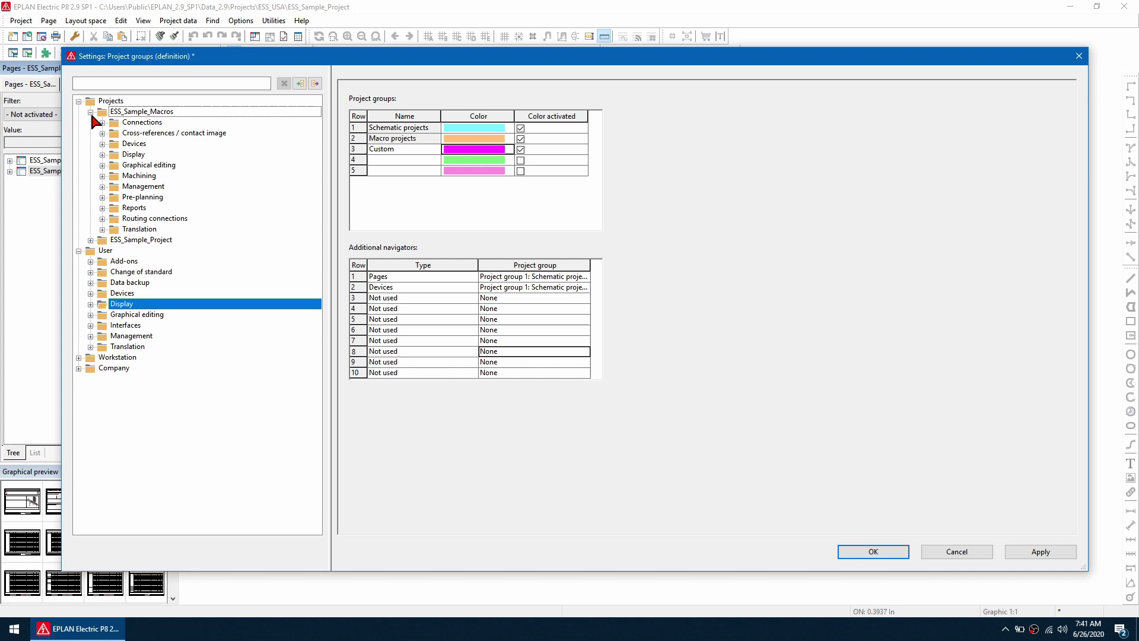
{"action": "left_click", "coordinate": [102, 155]}
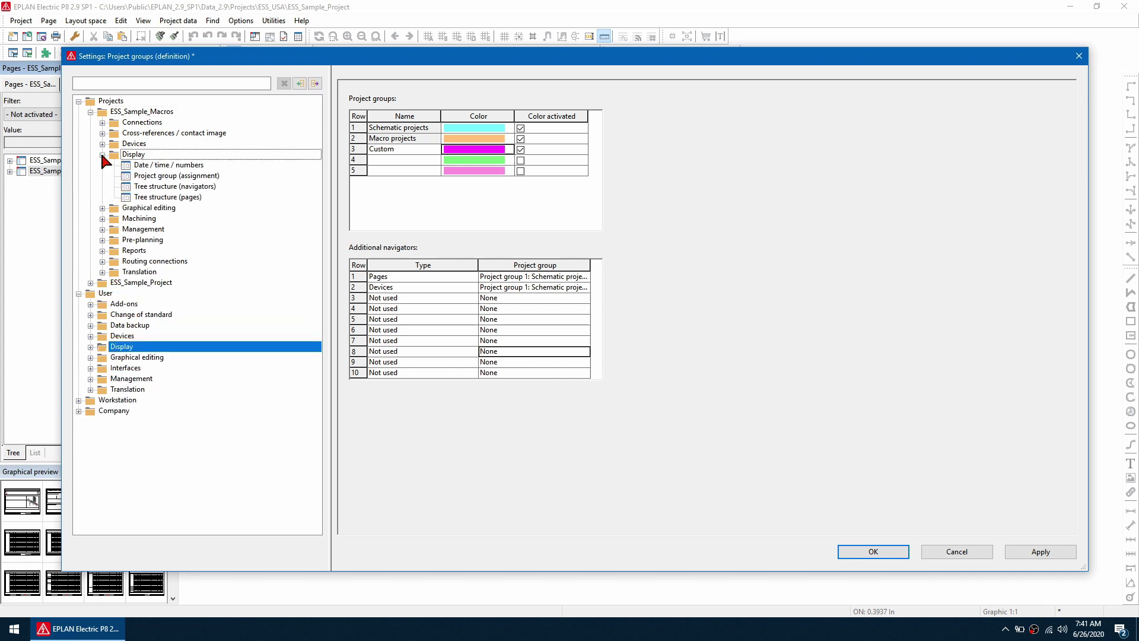
{"action": "left_click", "coordinate": [153, 176]}
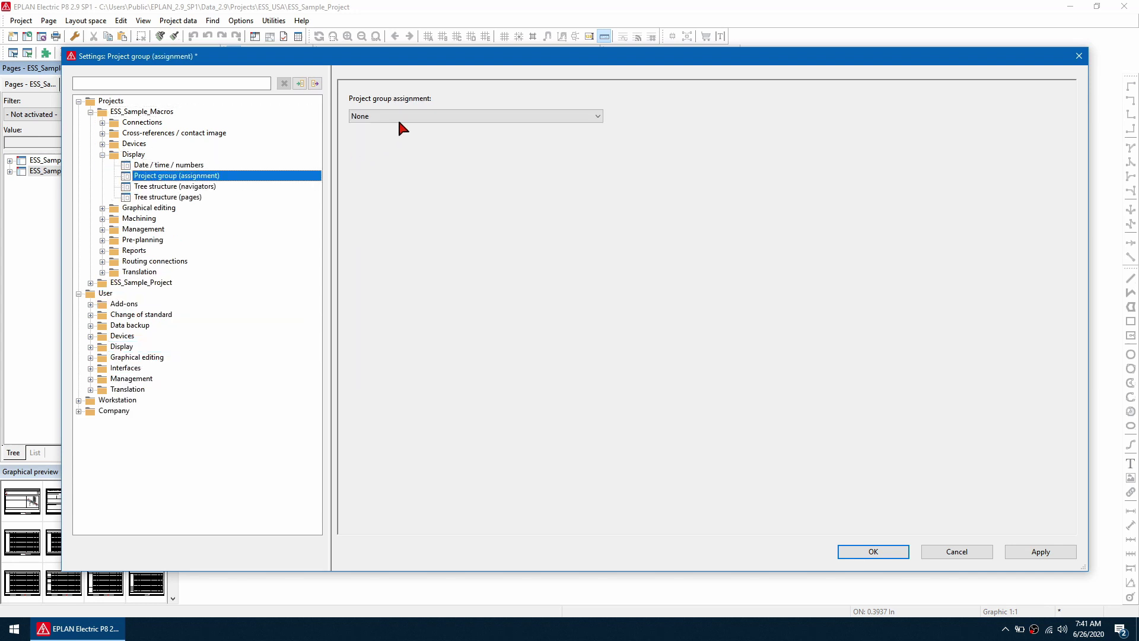
{"action": "left_click", "coordinate": [402, 117]}
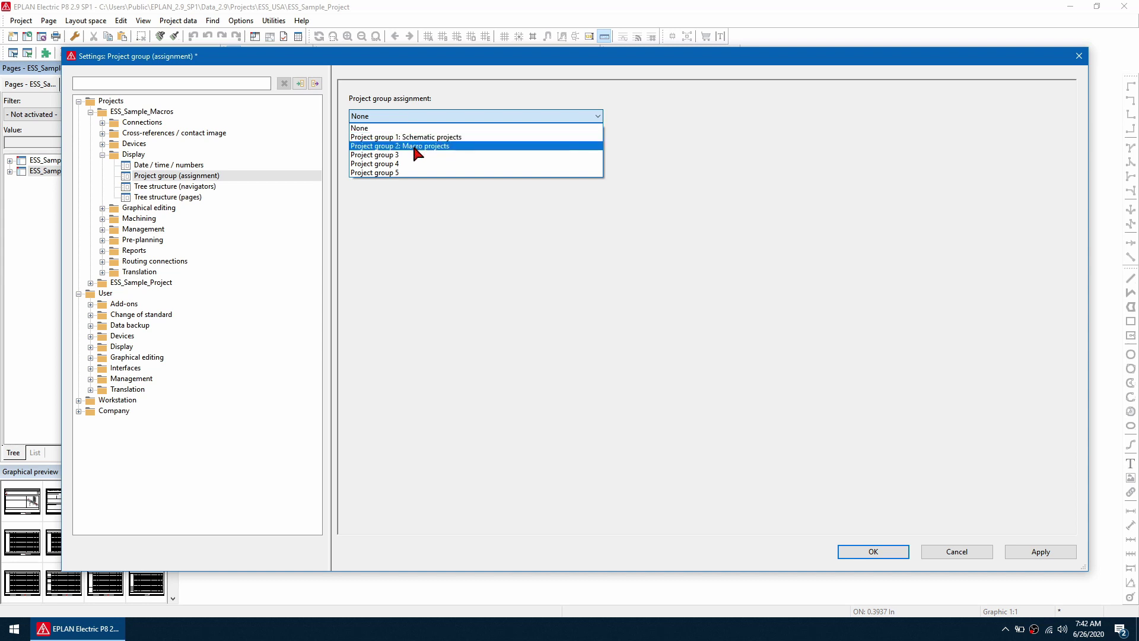
{"action": "left_click", "coordinate": [413, 146]}
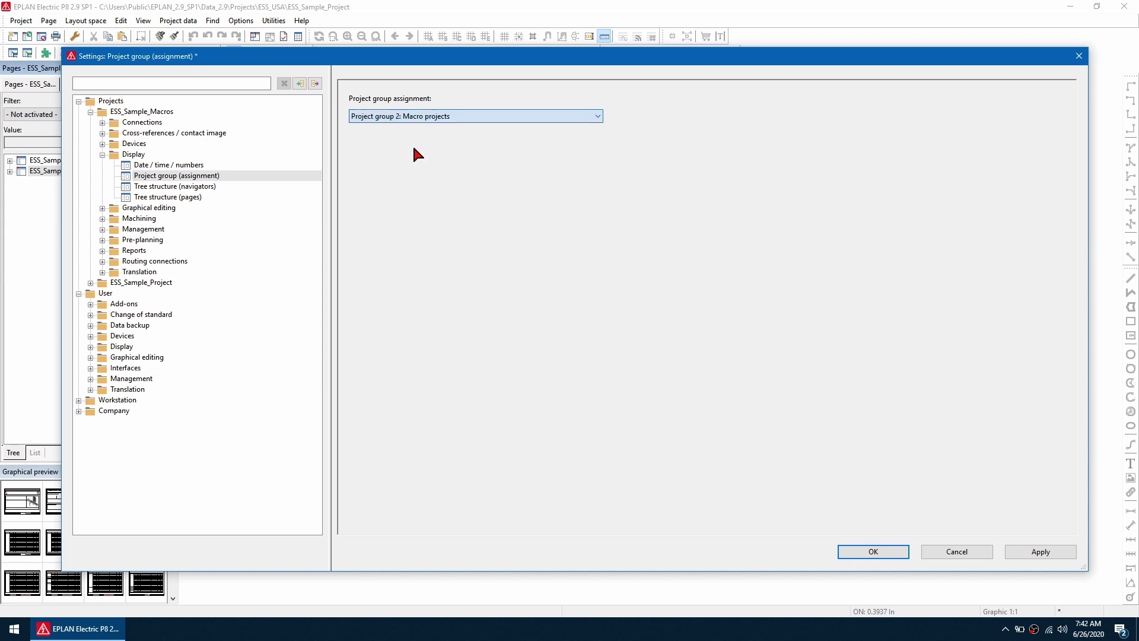
{"action": "left_click", "coordinate": [1027, 559]}
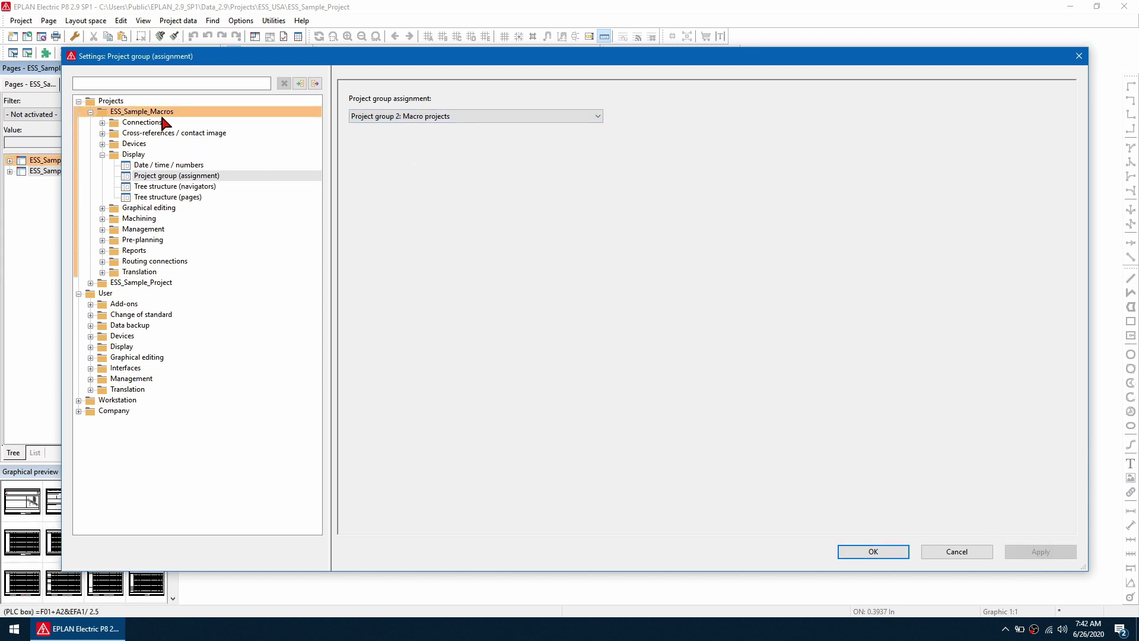
Step: Assign ESS_Sample_Project to project group 3, Custom, and apply
{"action": "left_click", "coordinate": [91, 112]}
{"action": "left_click", "coordinate": [91, 123]}
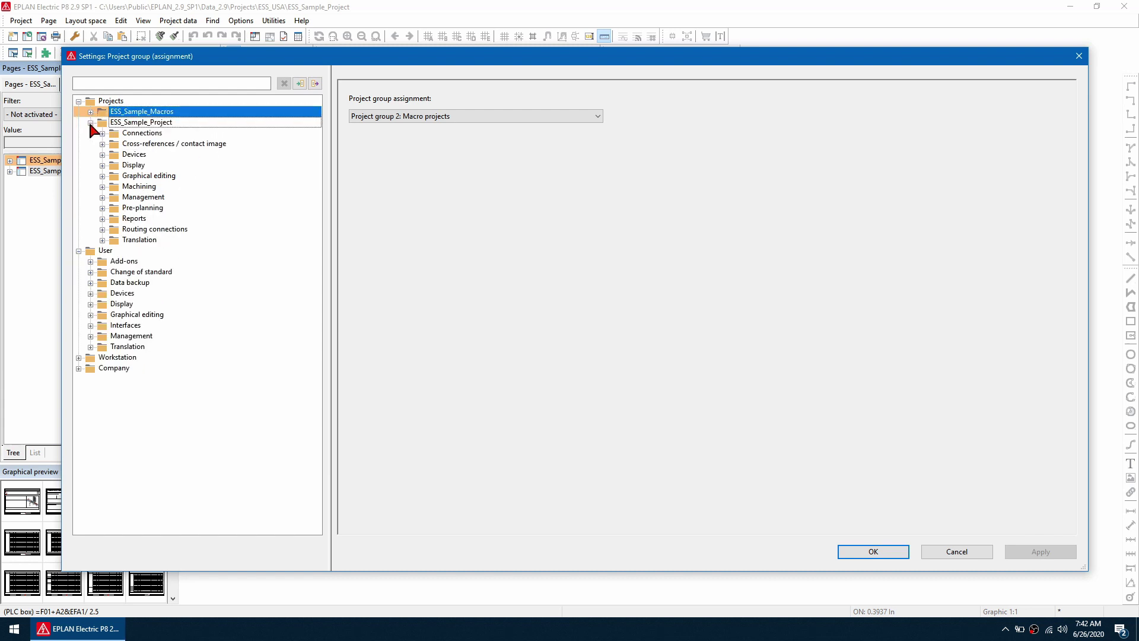
{"action": "left_click", "coordinate": [102, 166]}
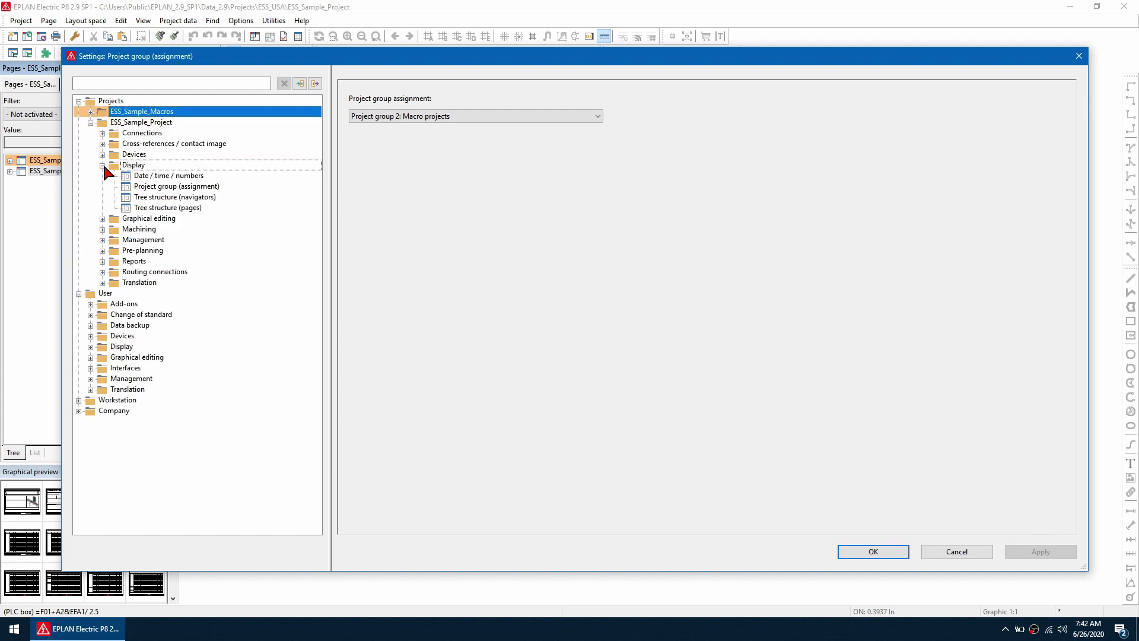
{"action": "left_click", "coordinate": [169, 186]}
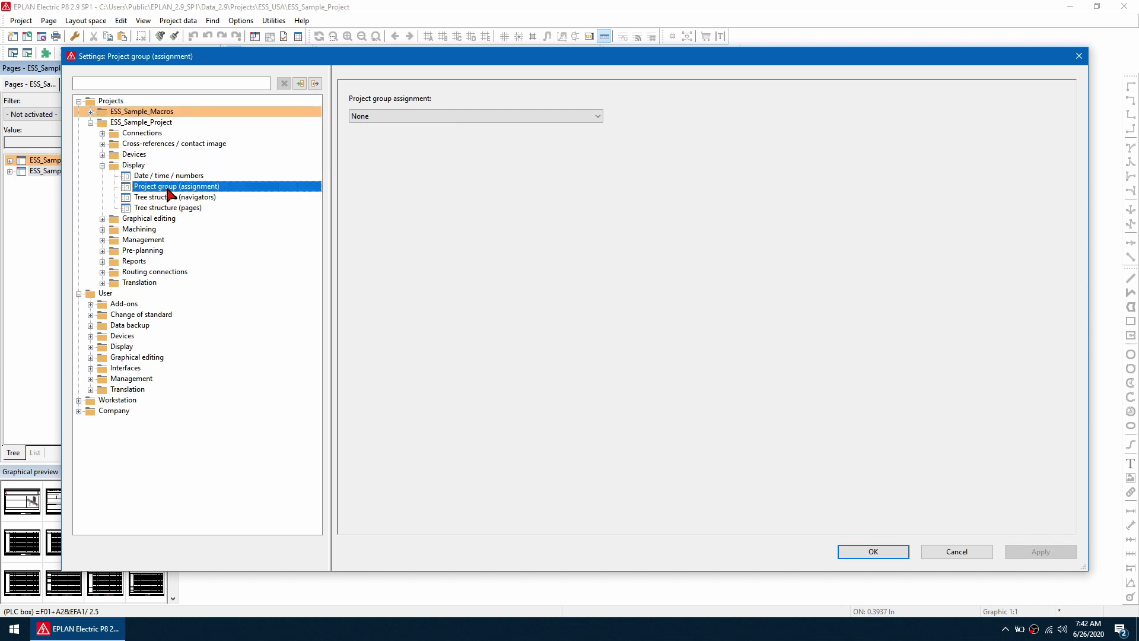
{"action": "left_click", "coordinate": [369, 117]}
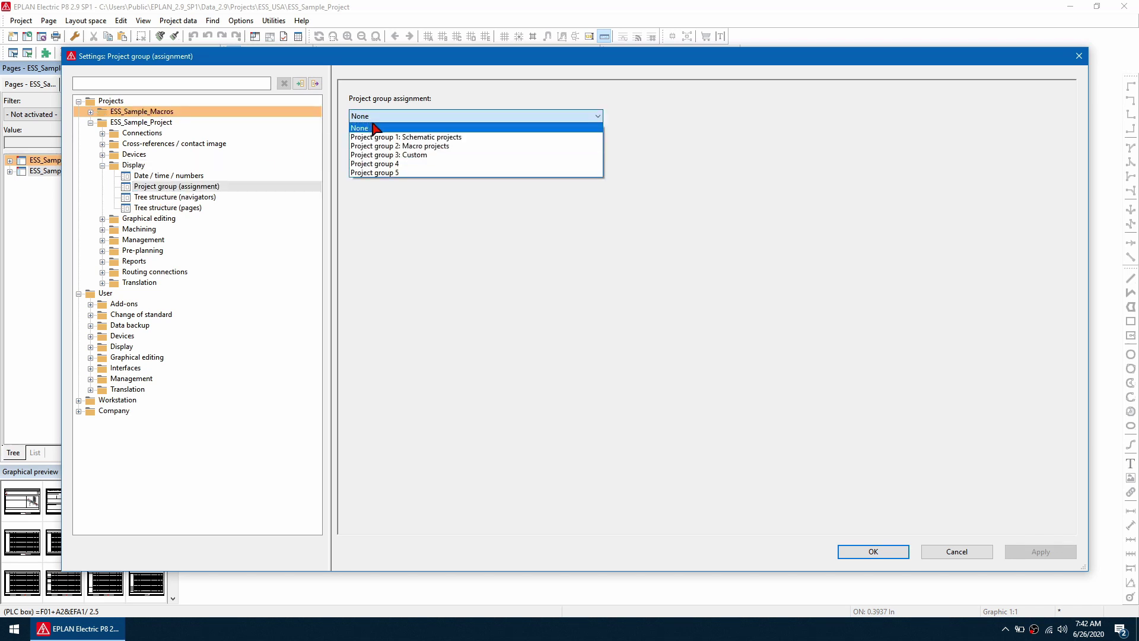
{"action": "left_click", "coordinate": [392, 155]}
{"action": "left_click", "coordinate": [1039, 552]}
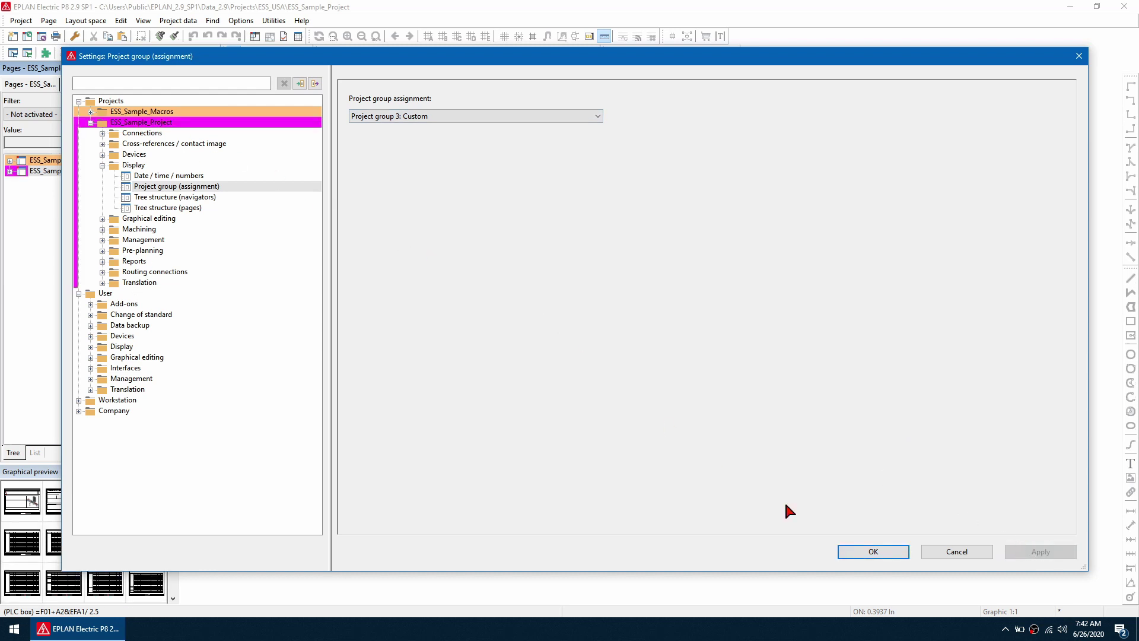
Step: Save and close the EPLAN settings, then review the SQL Server page in Chrome
{"action": "left_click", "coordinate": [883, 553]}
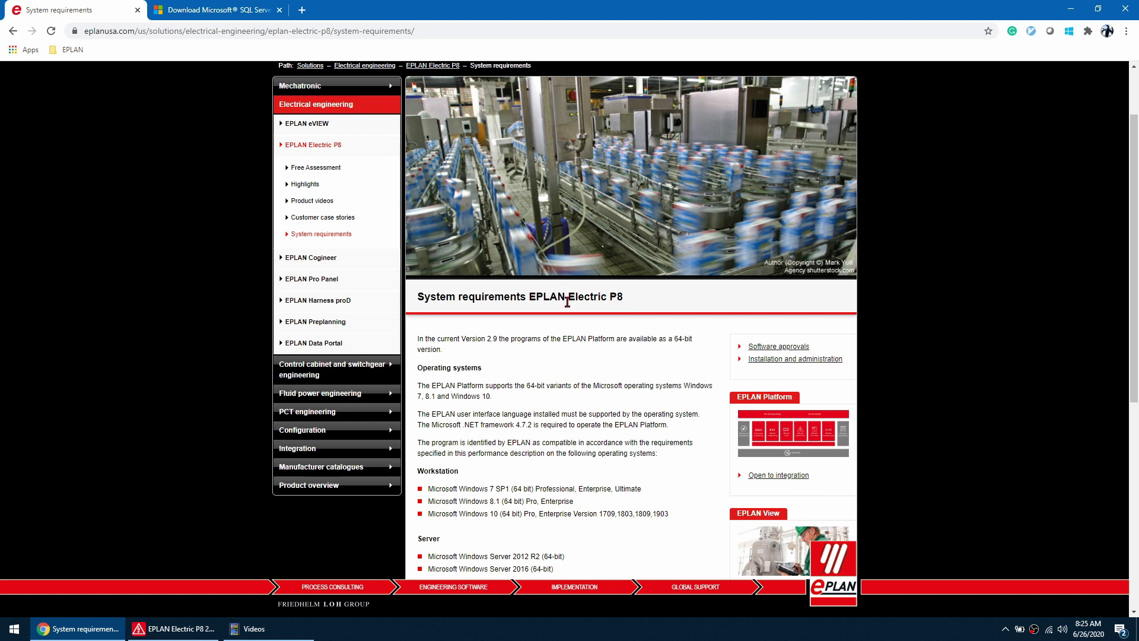
{"action": "scroll", "coordinate": [573, 315], "scroll_direction": "down", "scroll_amount": 6}
{"action": "scroll", "coordinate": [577, 355], "scroll_direction": "down", "scroll_amount": 1}
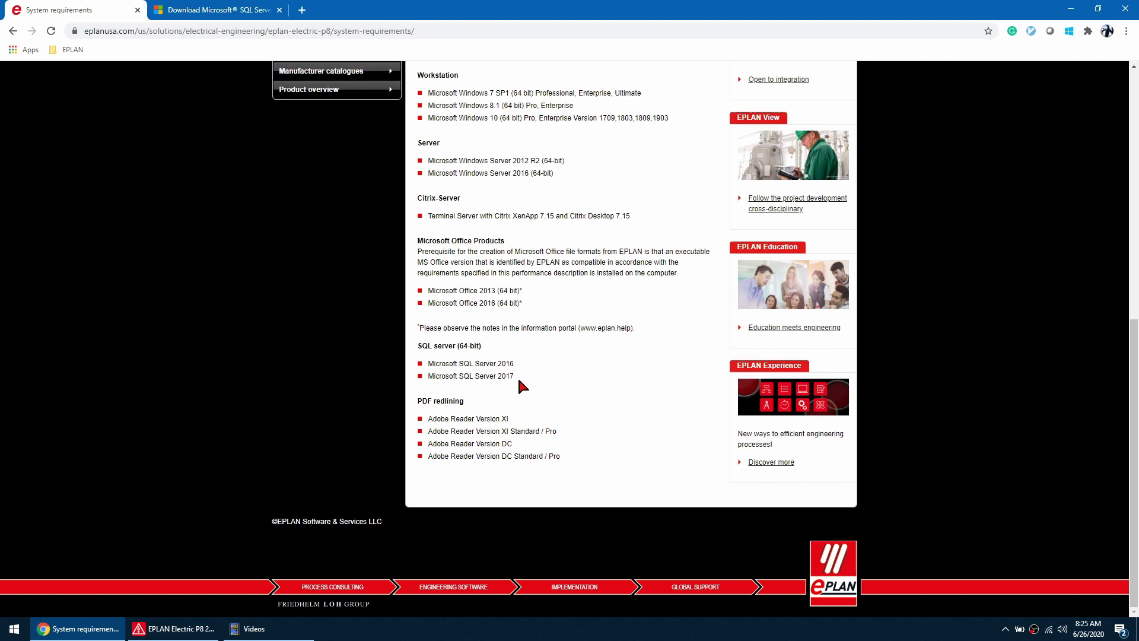
{"action": "left_click_drag", "start_coordinate": [518, 378], "coordinate": [416, 368]}
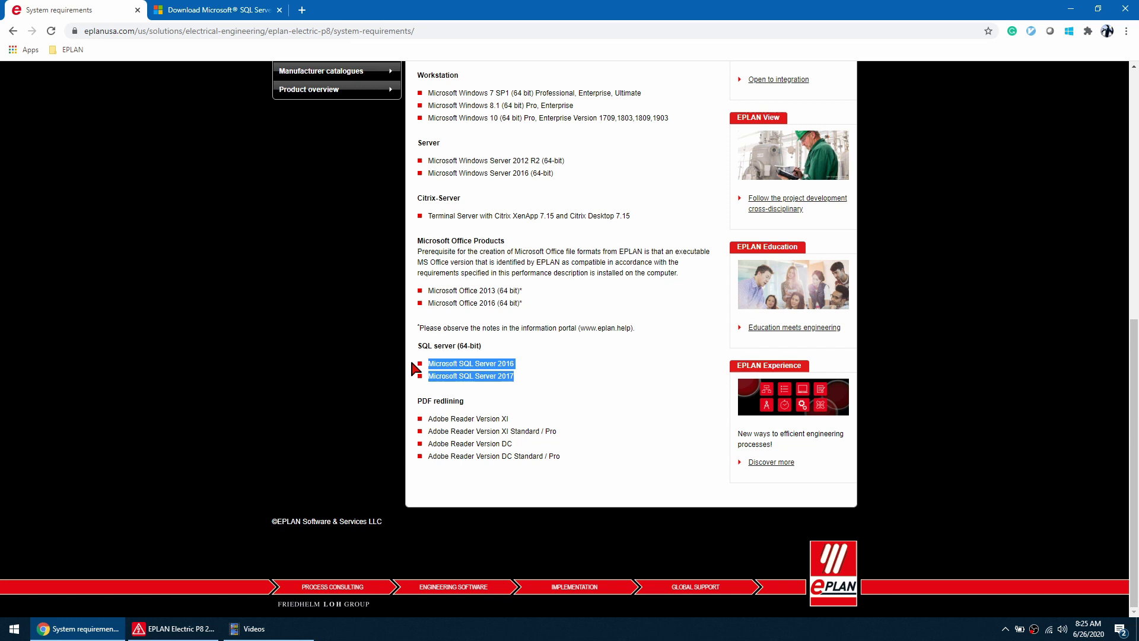
{"action": "left_click", "coordinate": [536, 364]}
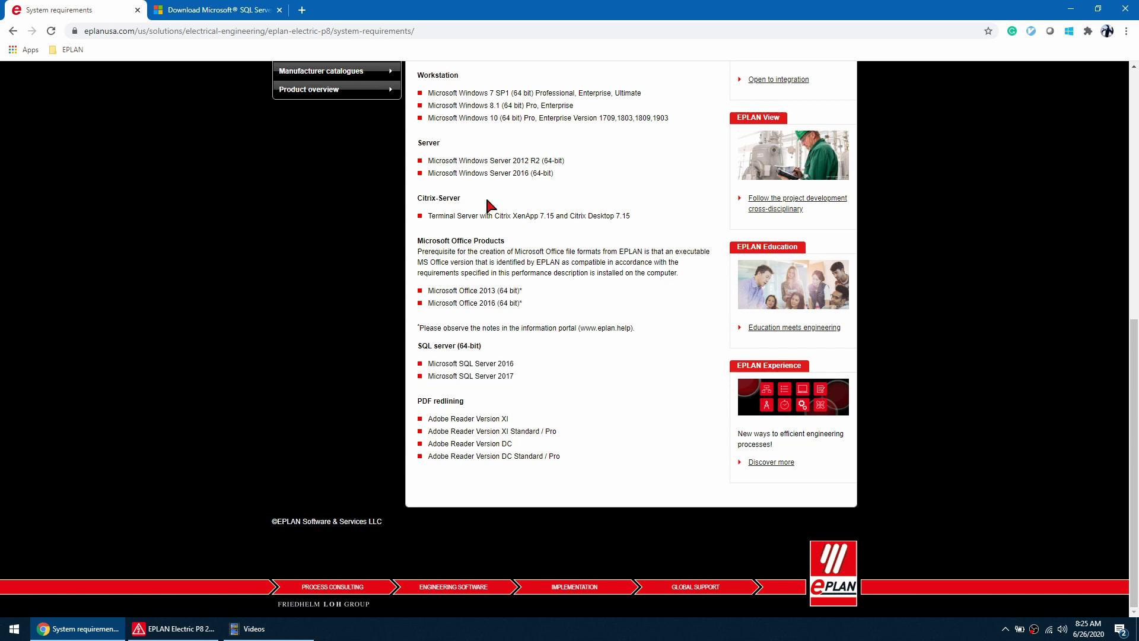
Step: Download SQLServer2017-SSEI-Expr.exe from the SQL Server 2017 Express page to the Desktop
{"action": "left_click", "coordinate": [230, 17]}
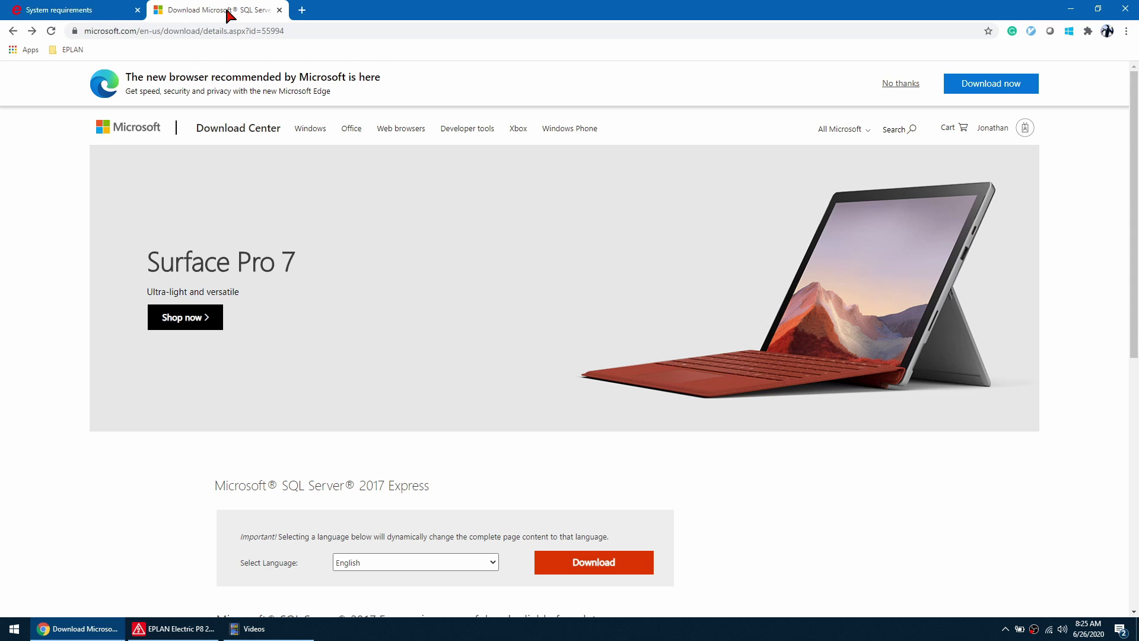
{"action": "scroll", "coordinate": [563, 386], "scroll_direction": "down", "scroll_amount": 3}
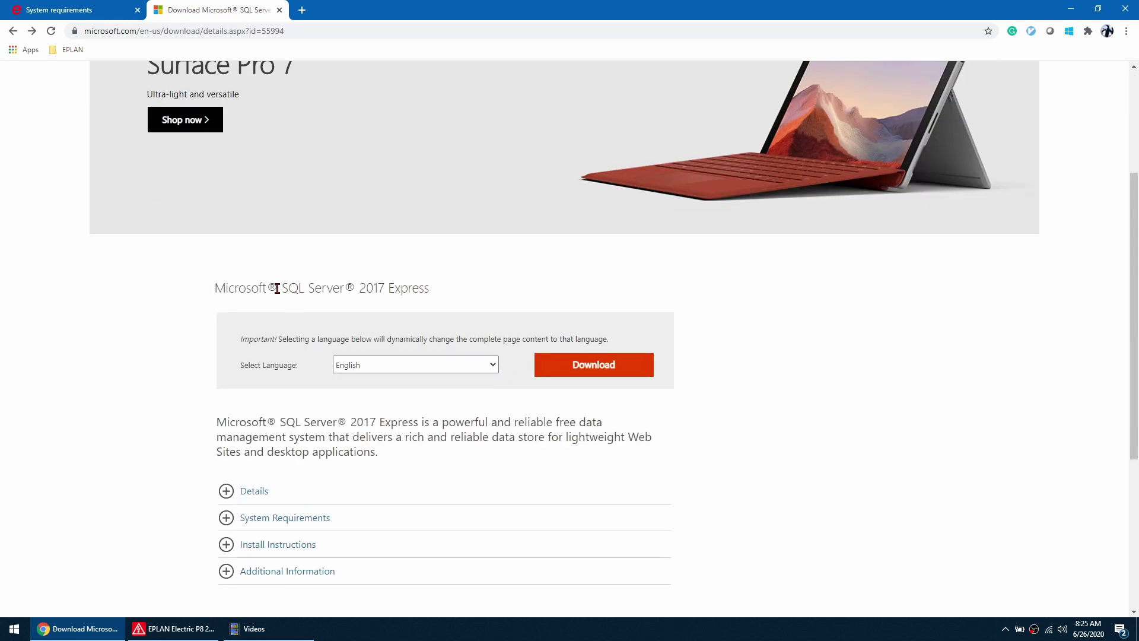
{"action": "left_click", "coordinate": [611, 367]}
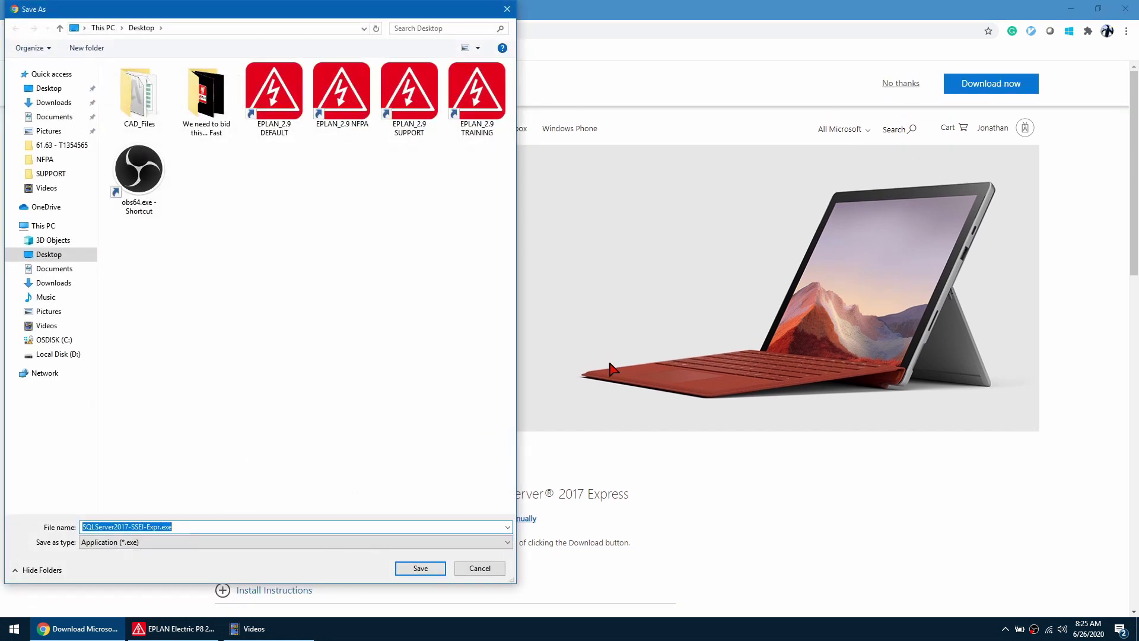
{"action": "left_click", "coordinate": [420, 568]}
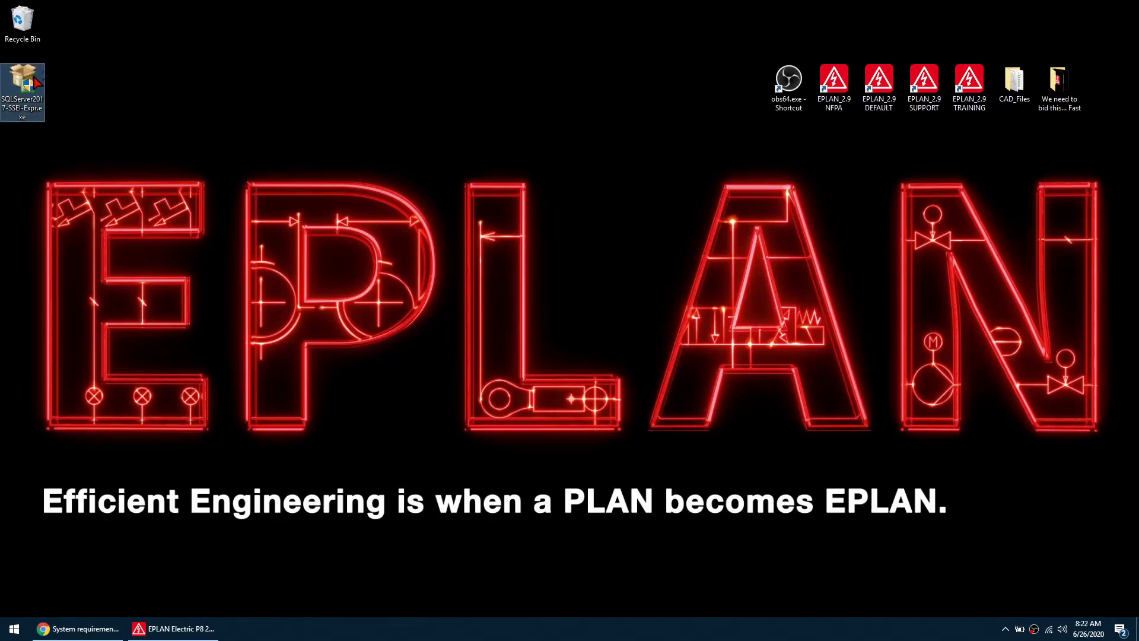
Step: Run a Basic SQL Server 2017 Express install, accepting the license terms
{"action": "double_click", "coordinate": [25, 80]}
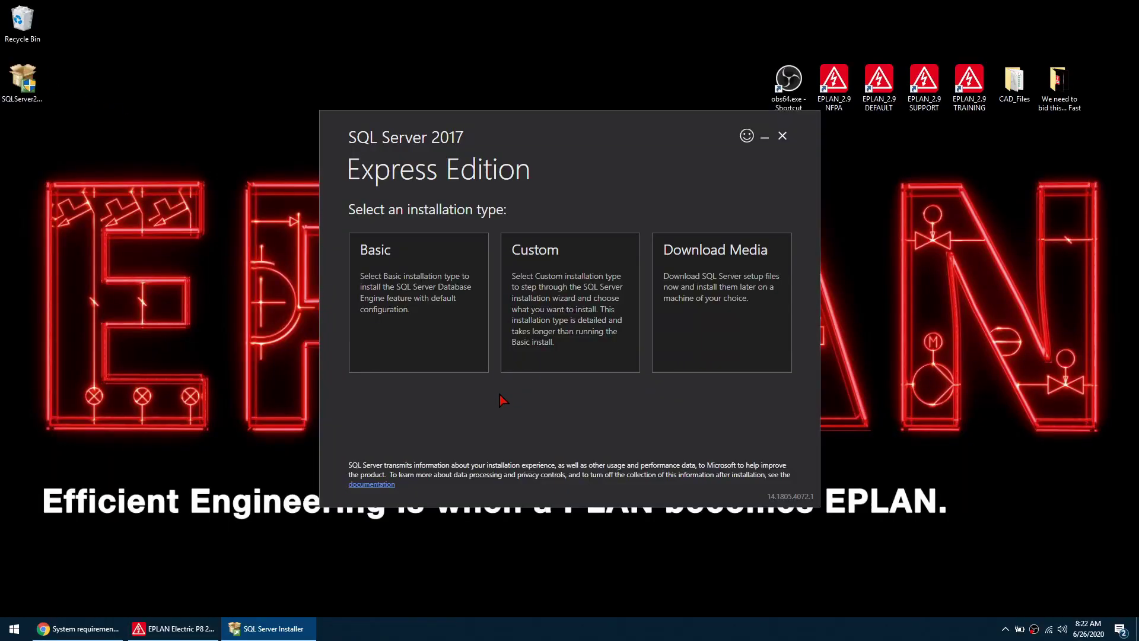
{"action": "left_click", "coordinate": [436, 287]}
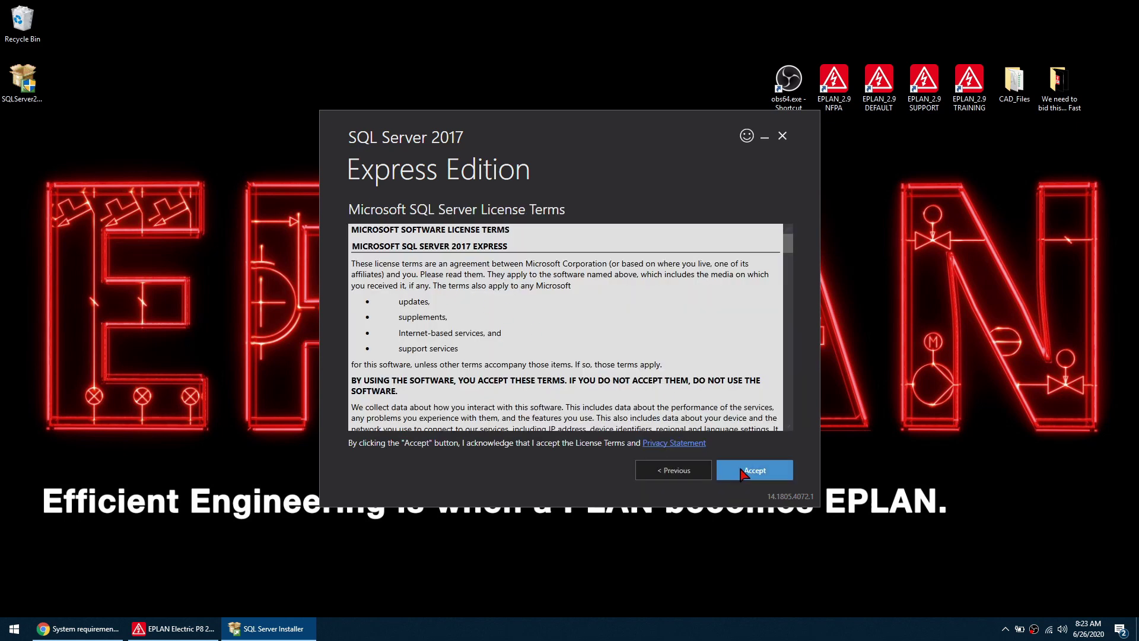
{"action": "left_click", "coordinate": [763, 473]}
{"action": "left_click", "coordinate": [763, 472]}
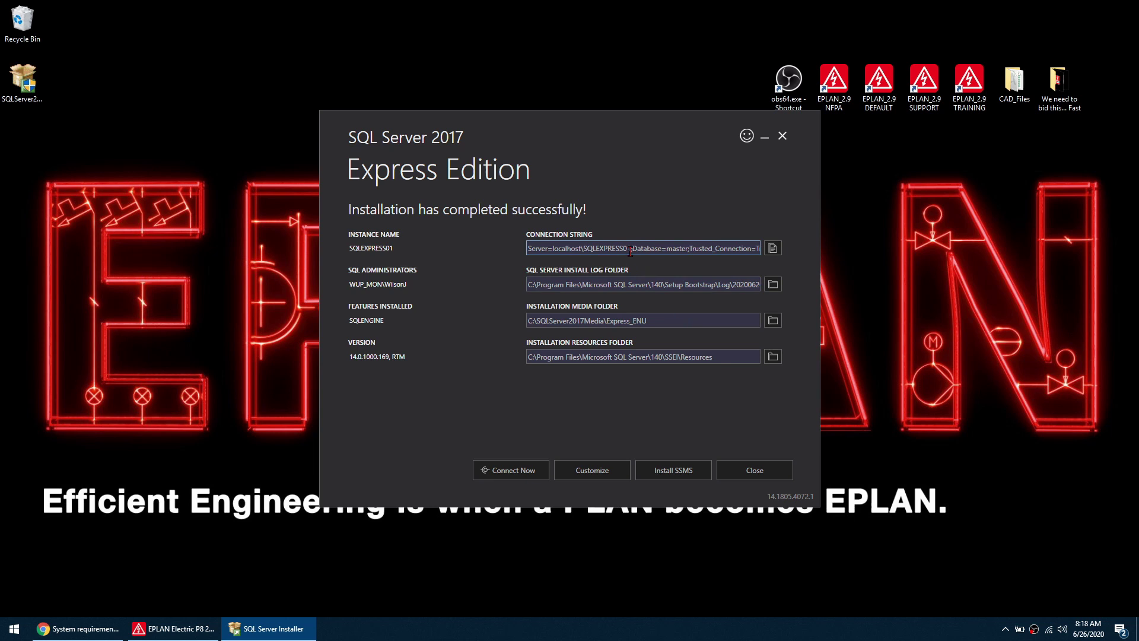
Step: Copy the localhost\SQLEXPRESS01 server name from the connection string and exit the installer
{"action": "left_click_drag", "start_coordinate": [621, 248], "coordinate": [553, 248]}
{"action": "right_click", "coordinate": [572, 249]}
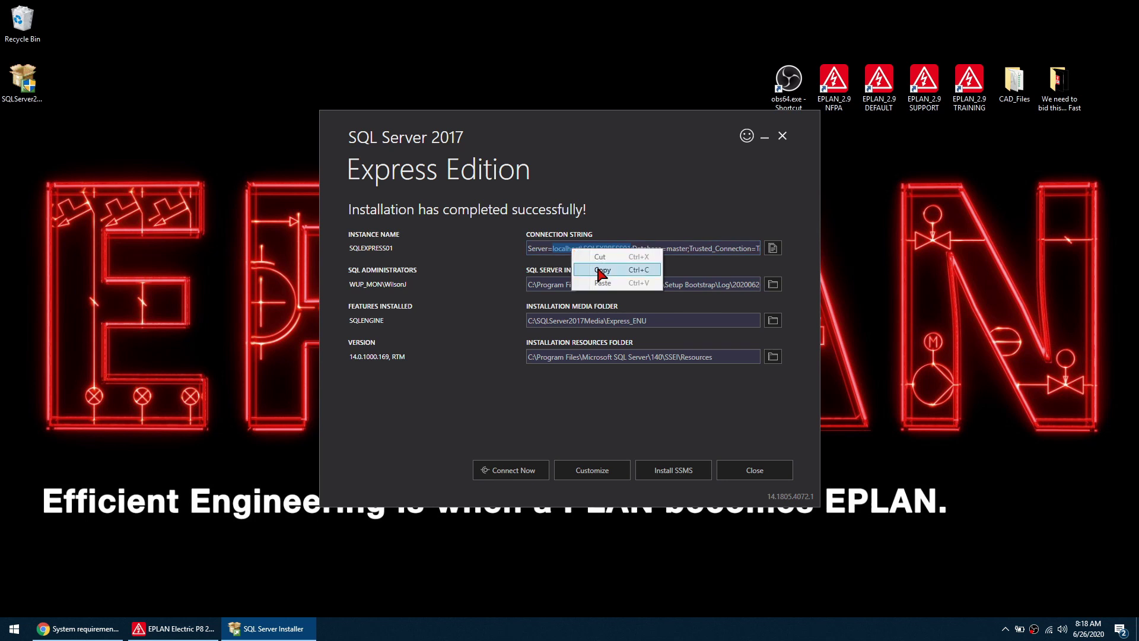
{"action": "left_click", "coordinate": [601, 270]}
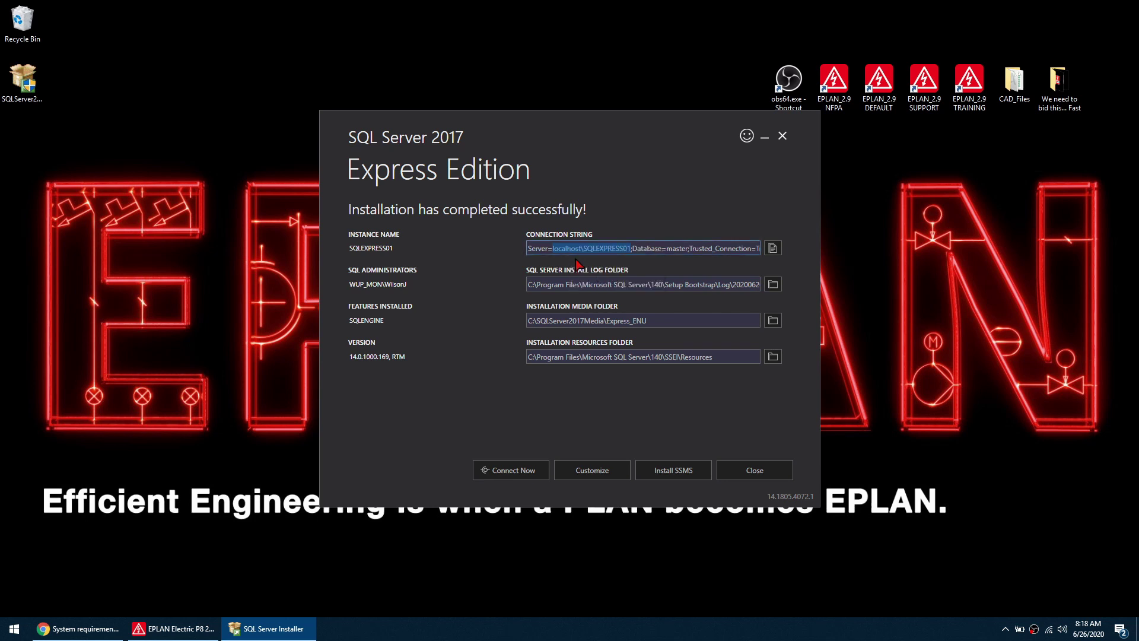
{"action": "left_click", "coordinate": [782, 471]}
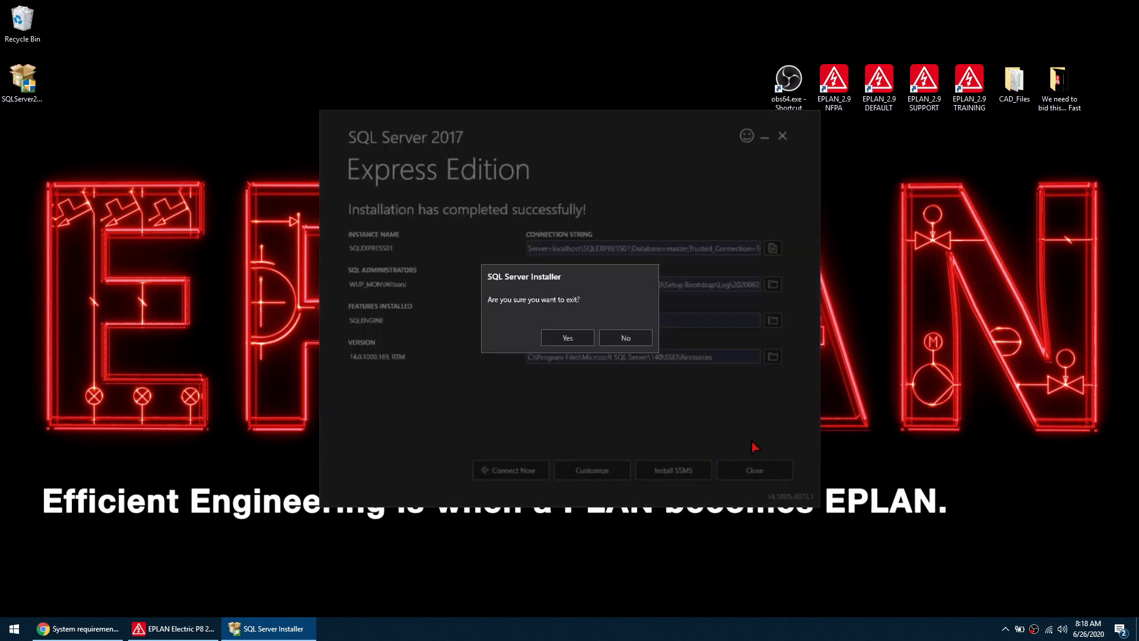
{"action": "left_click", "coordinate": [568, 337]}
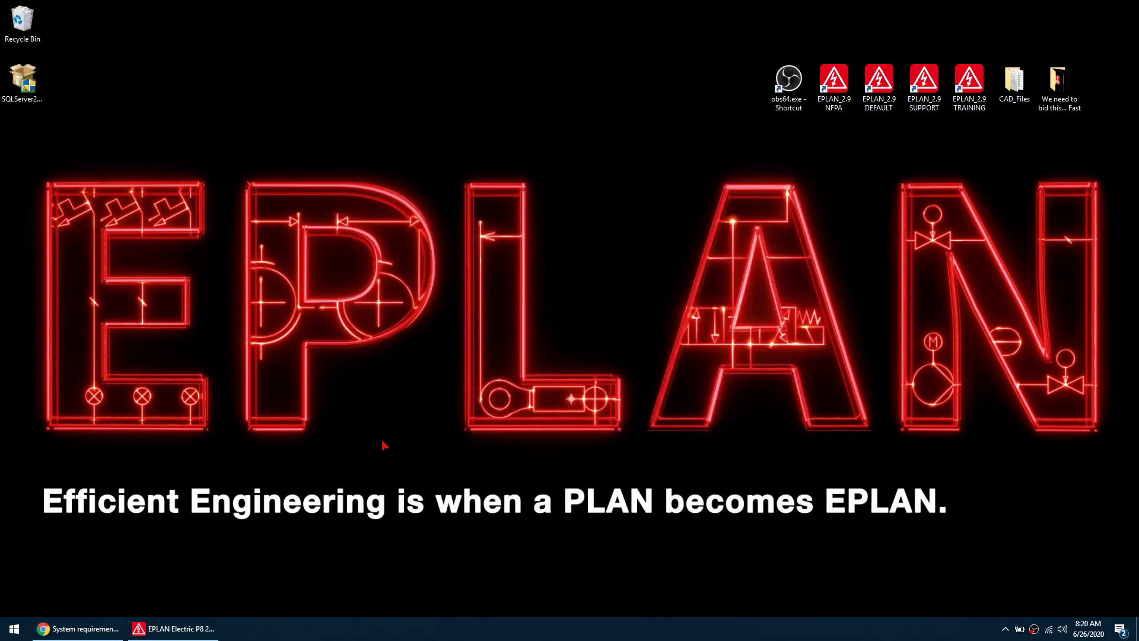
Step: Open Parts management and its database Settings in EPLAN
{"action": "left_click", "coordinate": [200, 629]}
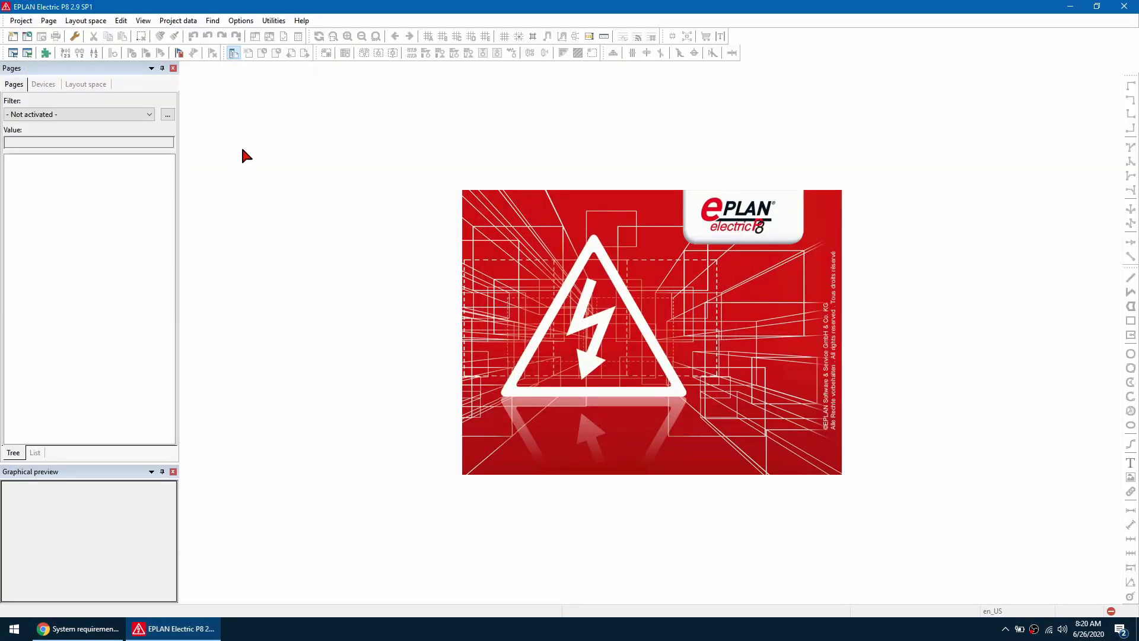
{"action": "left_click", "coordinate": [274, 21]}
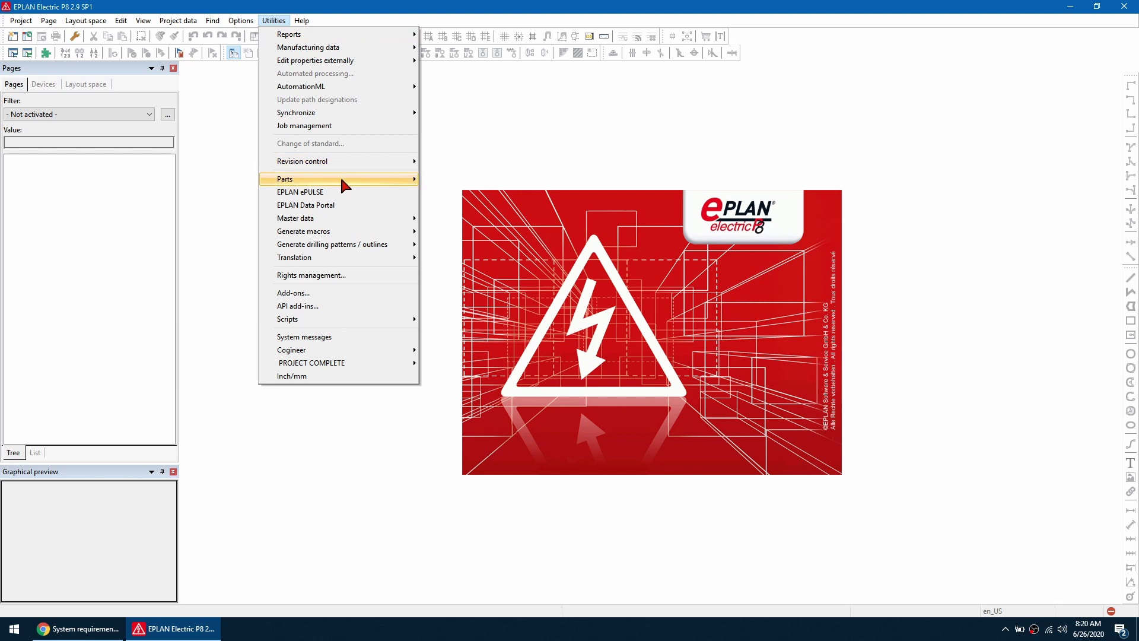
{"action": "mouse_move", "coordinate": [344, 183]}
{"action": "left_click", "coordinate": [465, 183]}
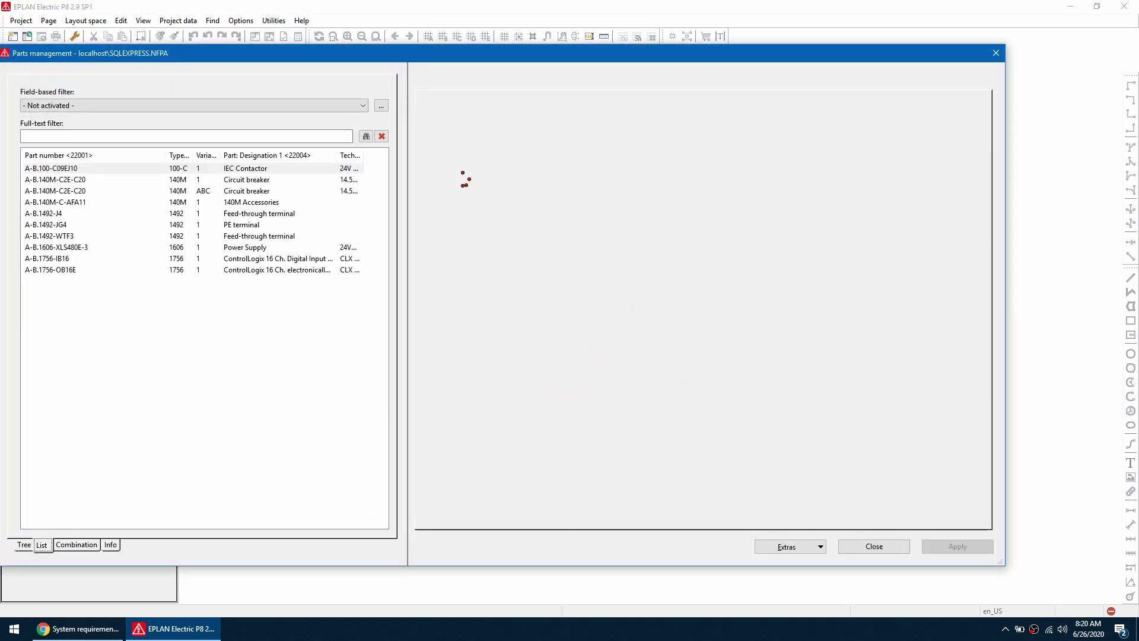
{"action": "left_click", "coordinate": [782, 546]}
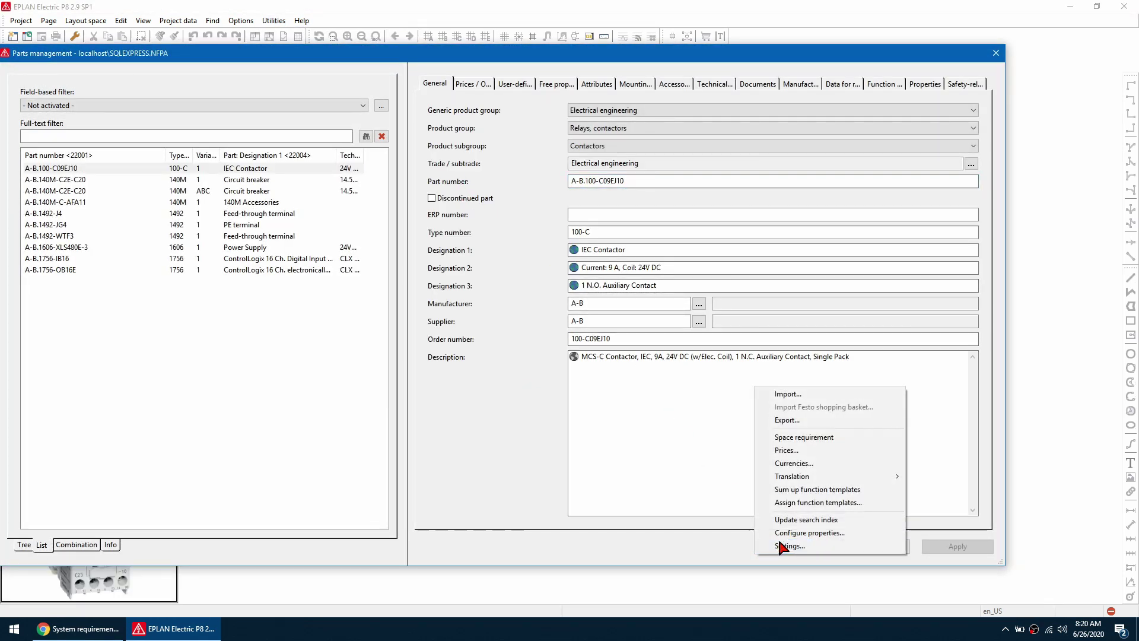
{"action": "left_click", "coordinate": [781, 546]}
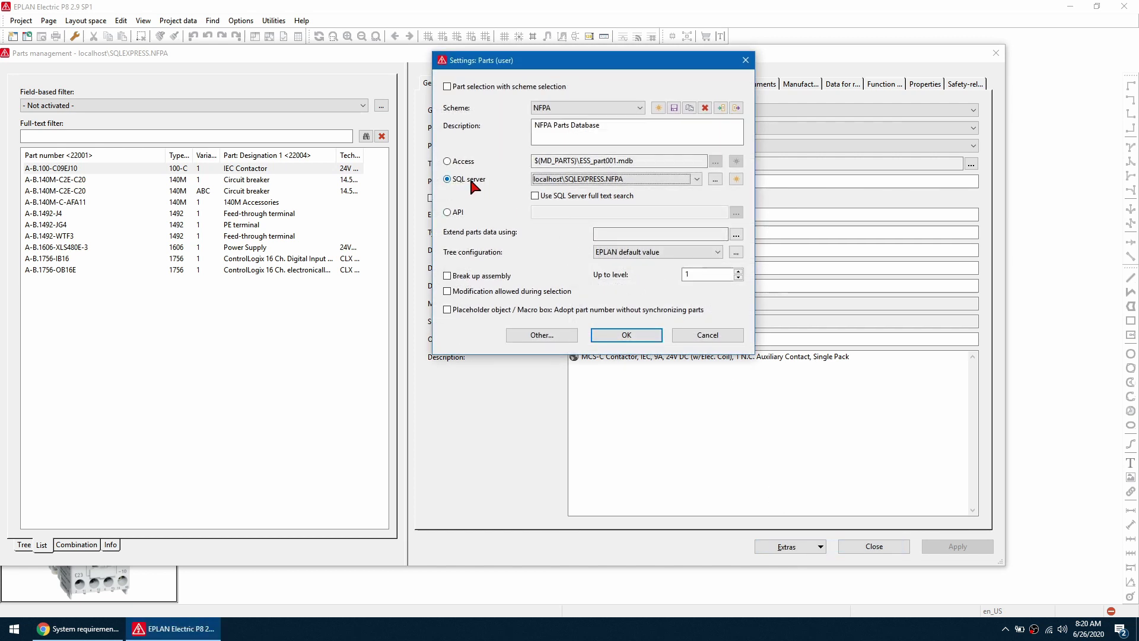
Step: Create SQL database PARTS on localhost\SQLEXPRESS01, apply it, and view parts as a tree
{"action": "left_click", "coordinate": [736, 179]}
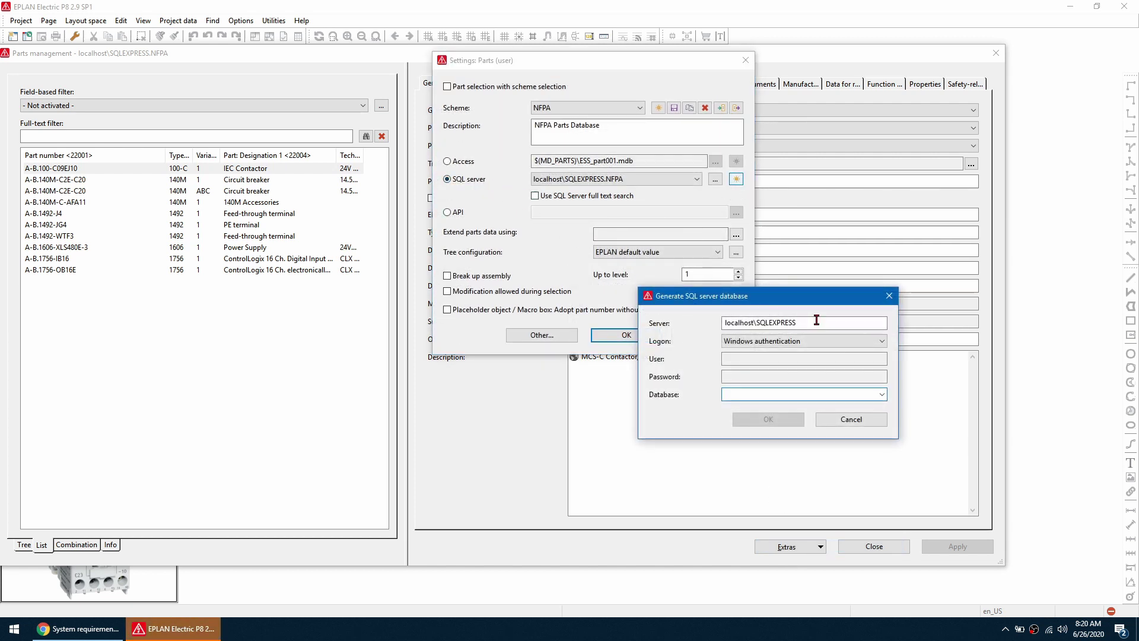
{"action": "left_click_drag", "start_coordinate": [816, 320], "coordinate": [678, 319]}
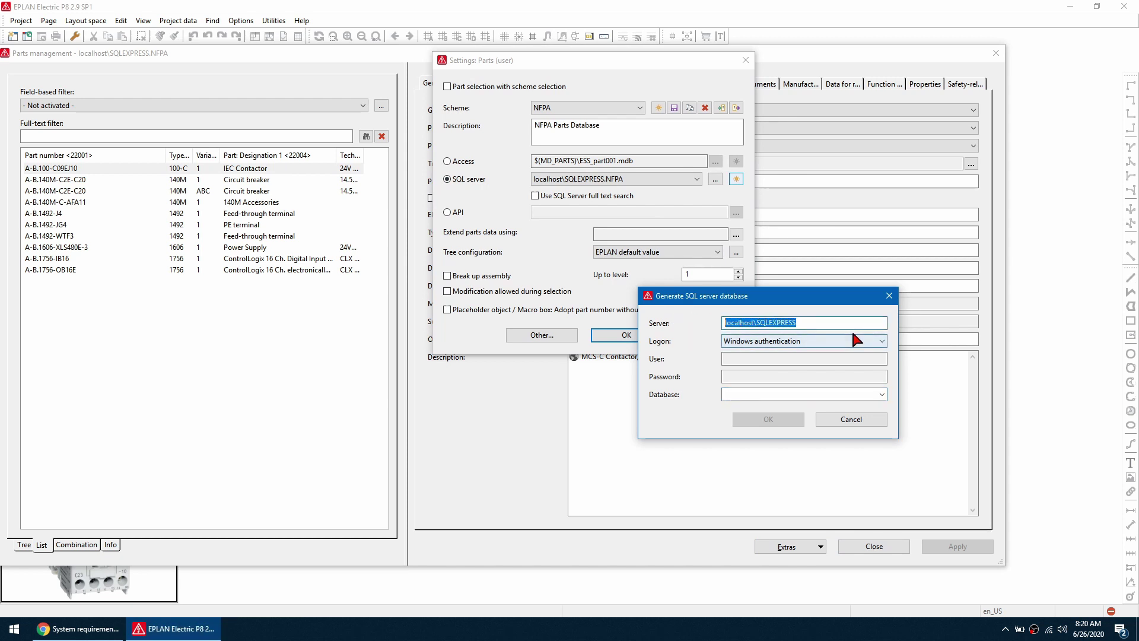
{"action": "key", "text": "End"}
{"action": "type", "text": "01"}
{"action": "left_click", "coordinate": [786, 395]}
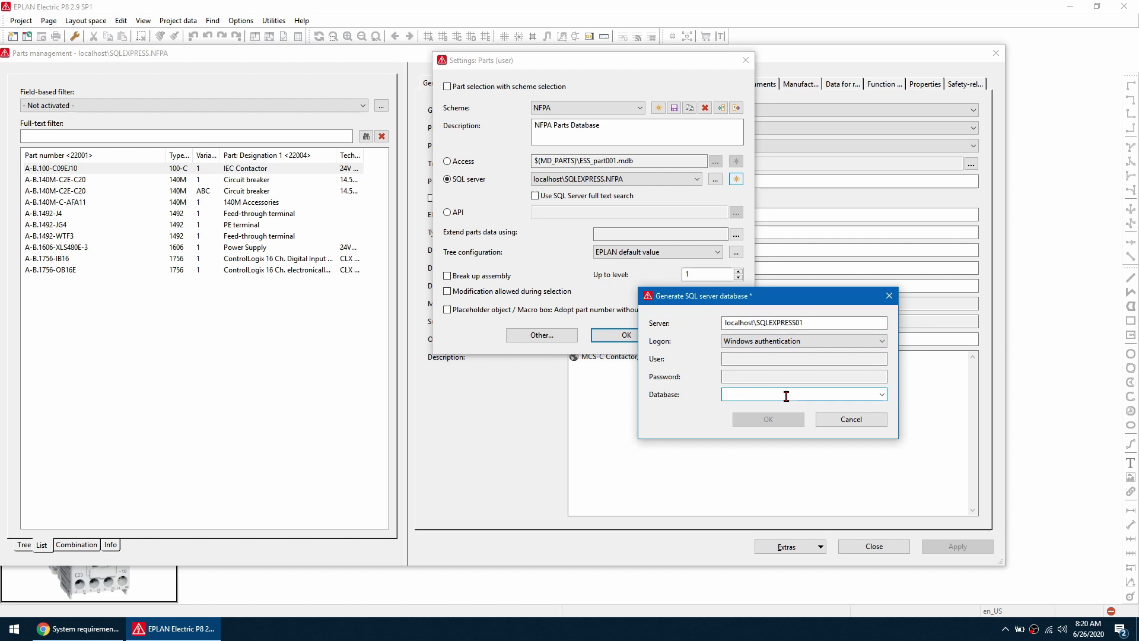
{"action": "type", "text": "PARTS"}
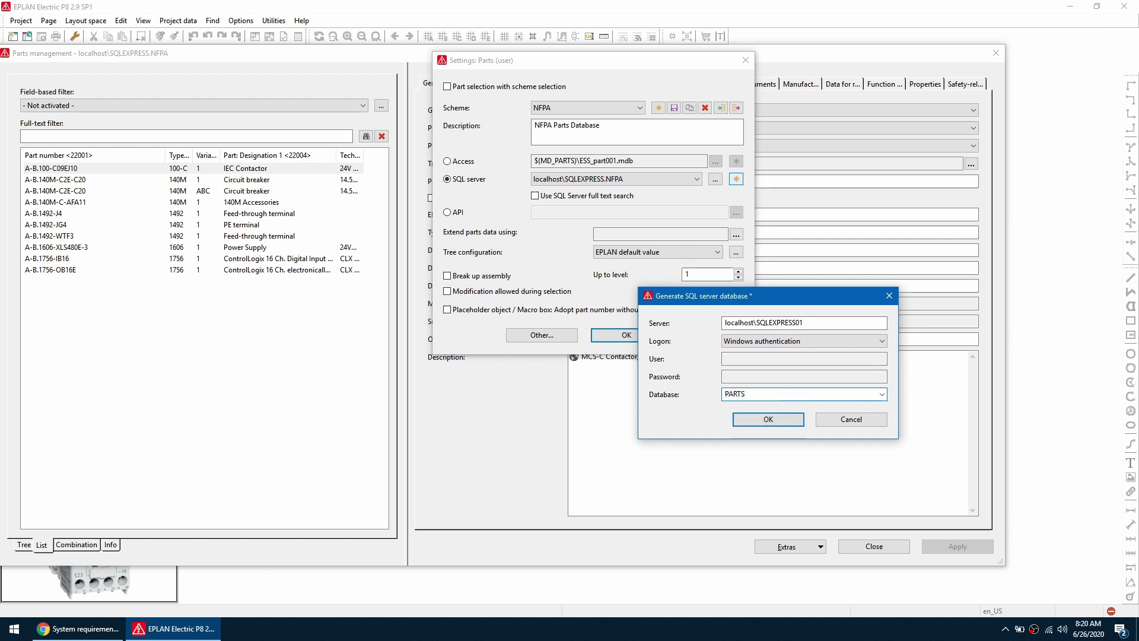
{"action": "key", "text": "Return"}
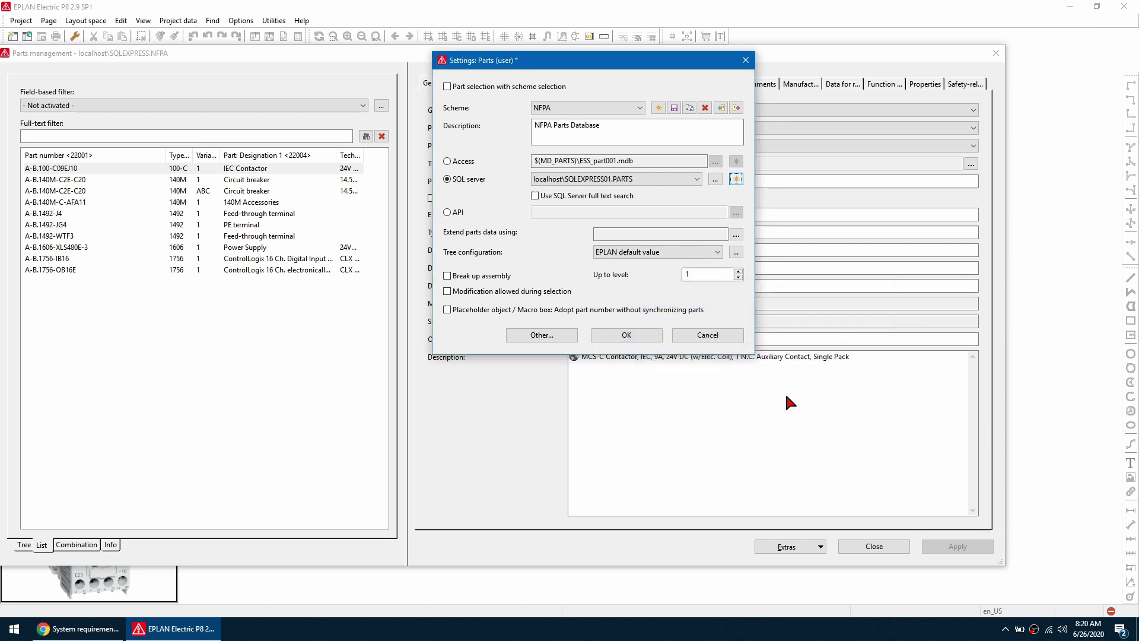
{"action": "left_click", "coordinate": [621, 334]}
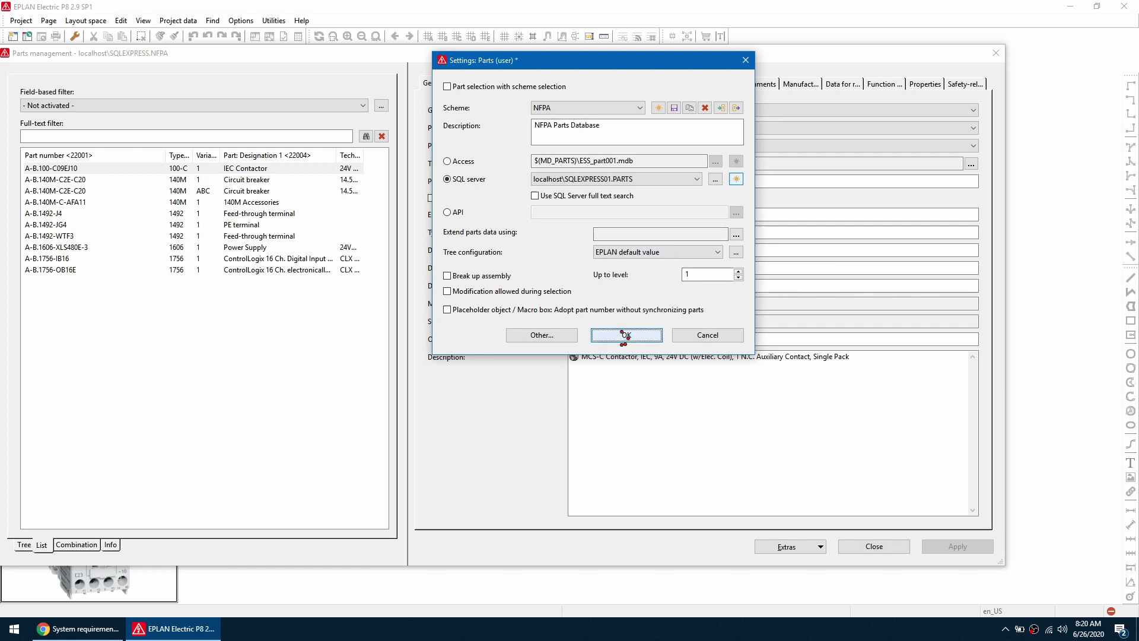
{"action": "left_click", "coordinate": [23, 545]}
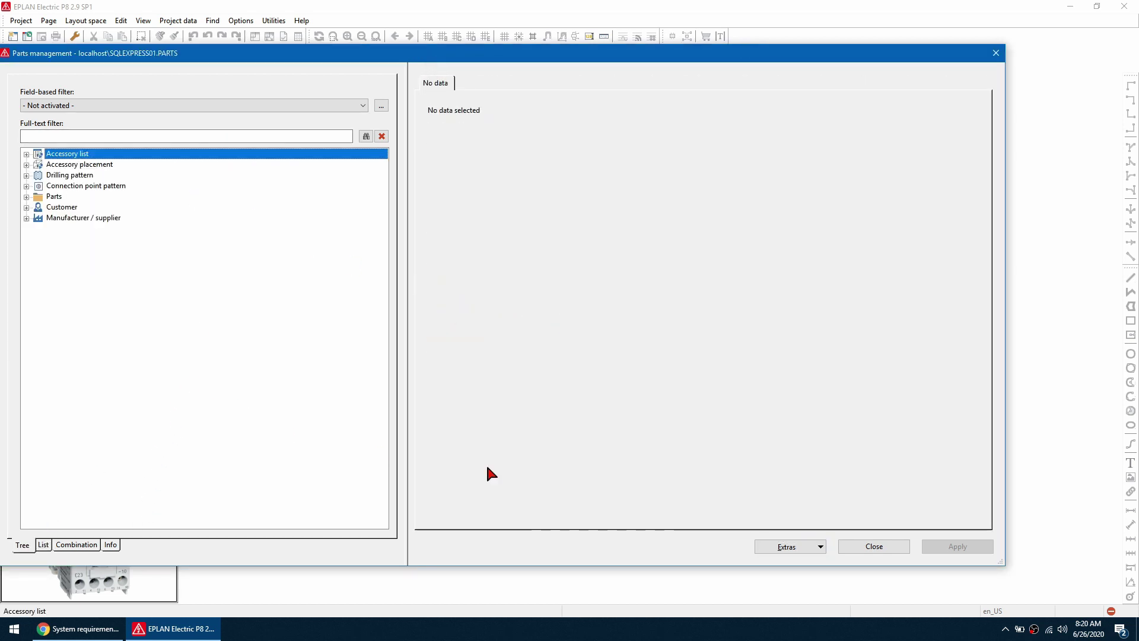